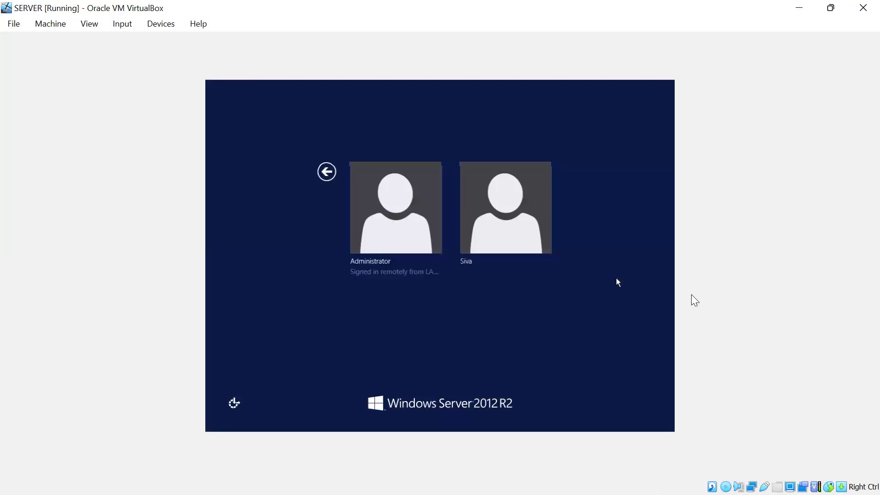
Sign in to the server as Administrator with the account password and dismiss the disconnection message
click(415, 215)
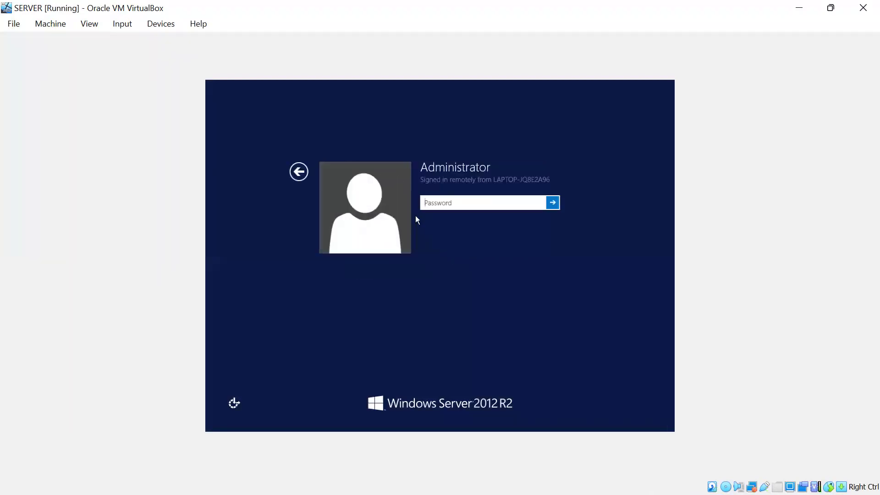
text(P@ssw0rd123)
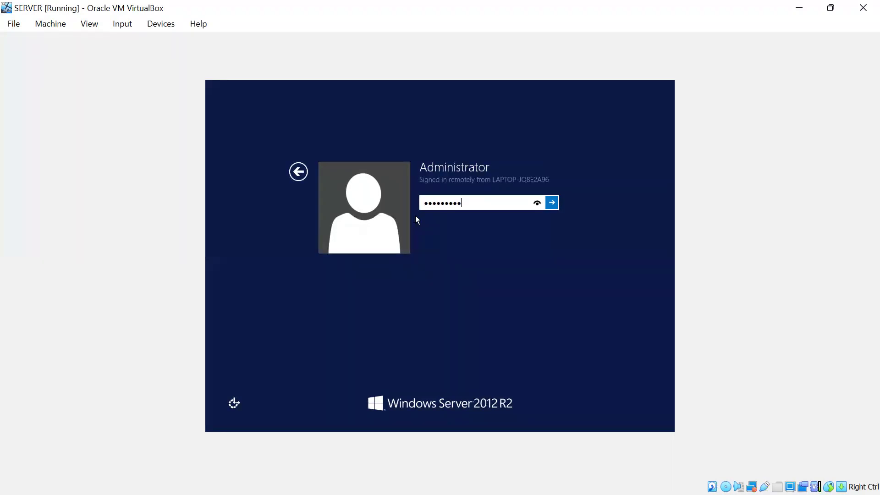
key(Return)
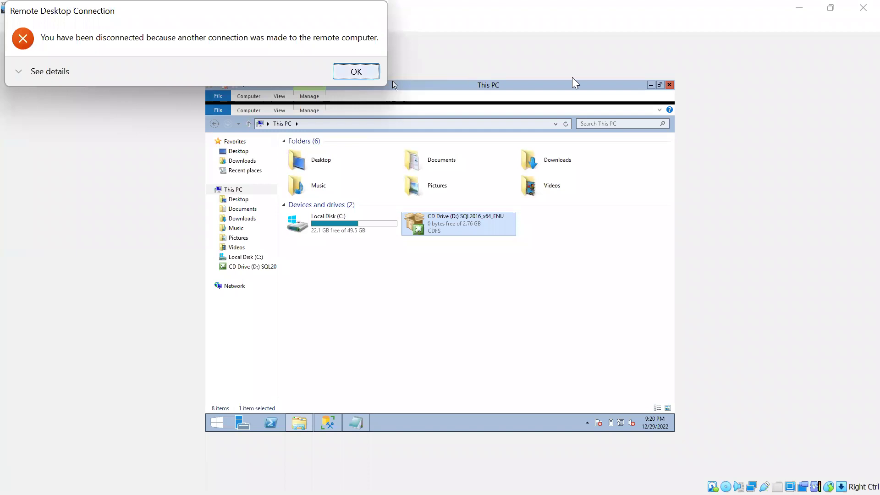
key(Return)
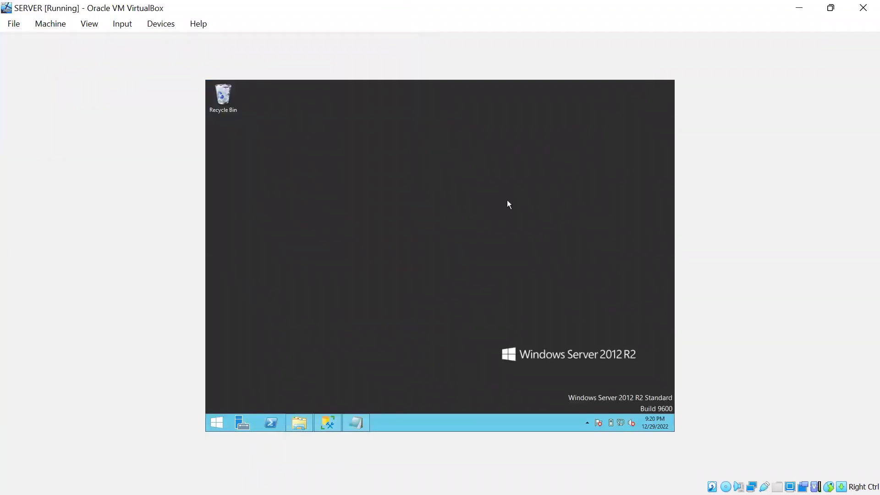
Run ipconfig in a Command Prompt to show IP 192.168.217.203, then minimize the VM window
key(super)
text(cmd)
key(Return)
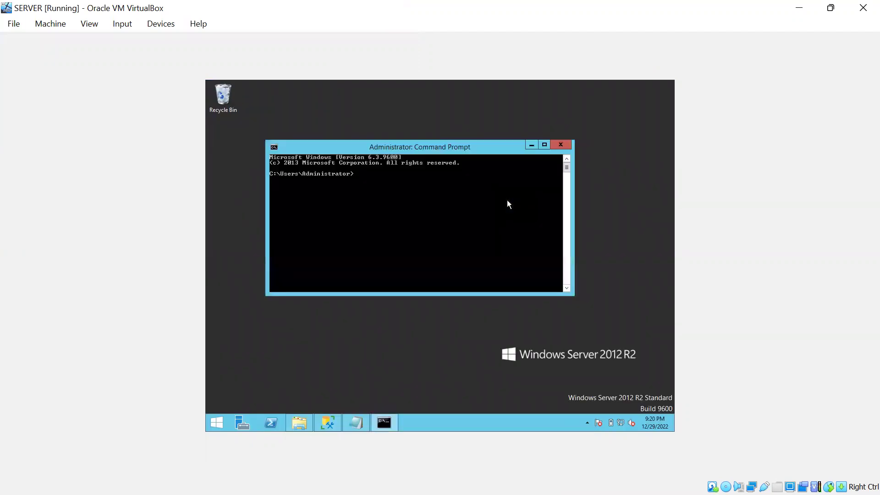
text(ipconfig)
key(Return)
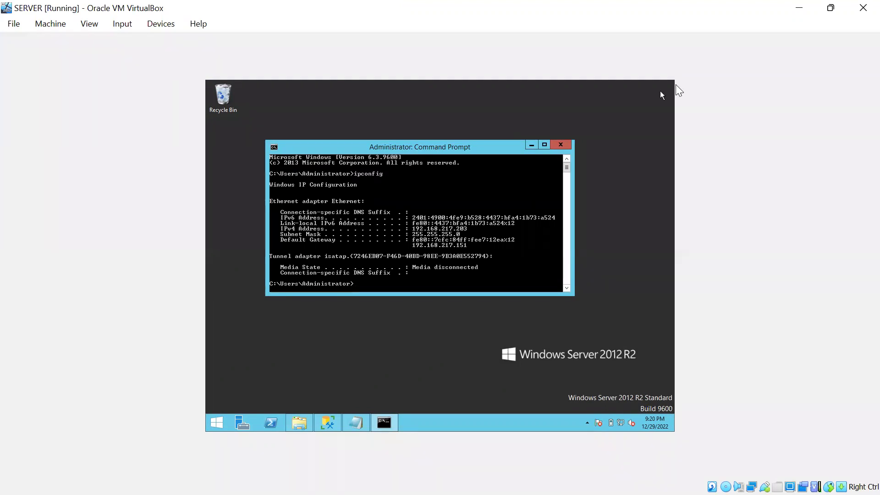
click(809, 8)
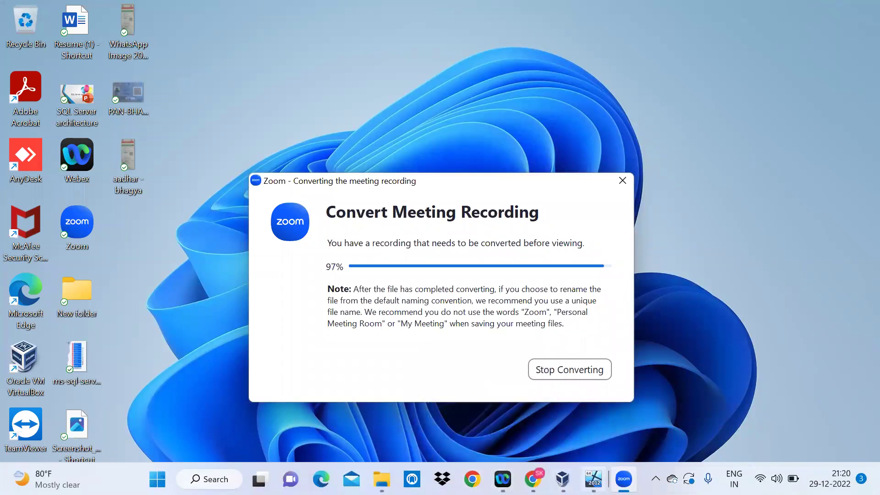
Once conversion finishes, minimize the Zoom recording folder and search the host for 'rdp'
mouse_move(594, 479)
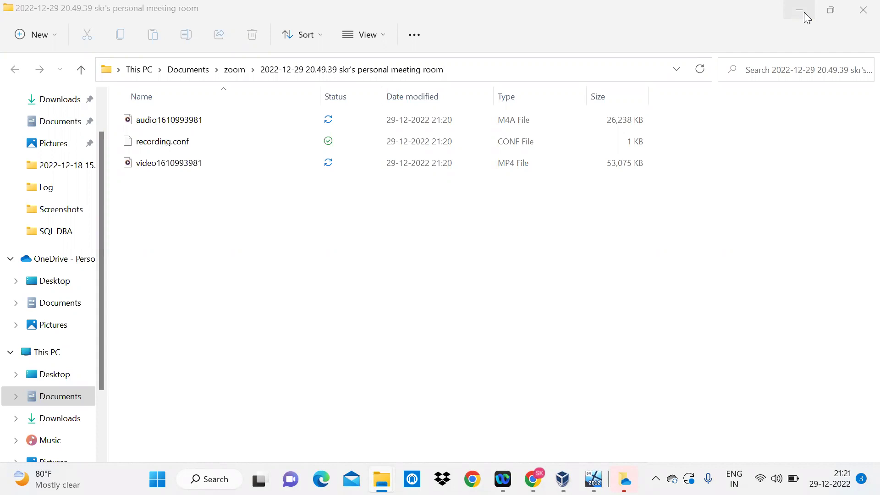
click(804, 12)
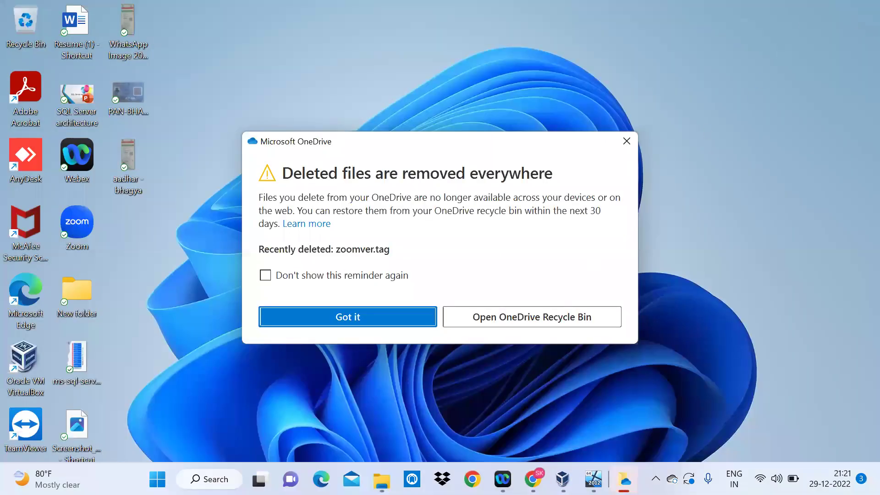
mouse_move(563, 479)
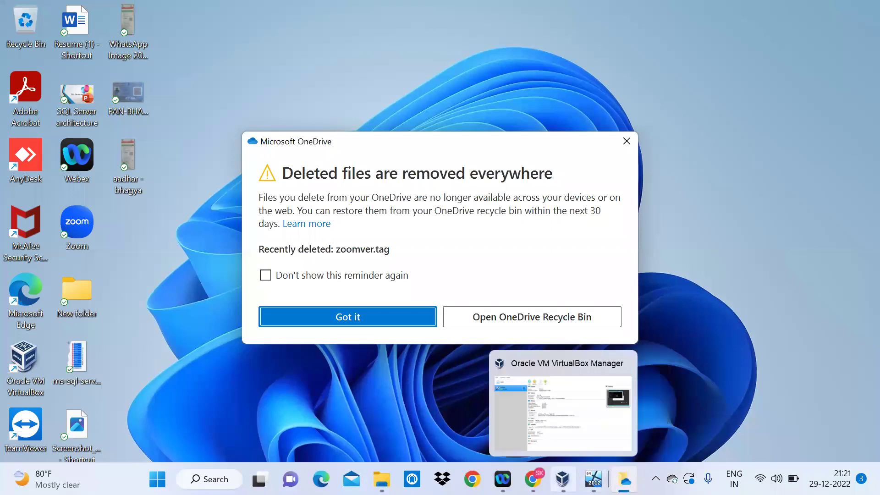
key(super)
text(rdp)
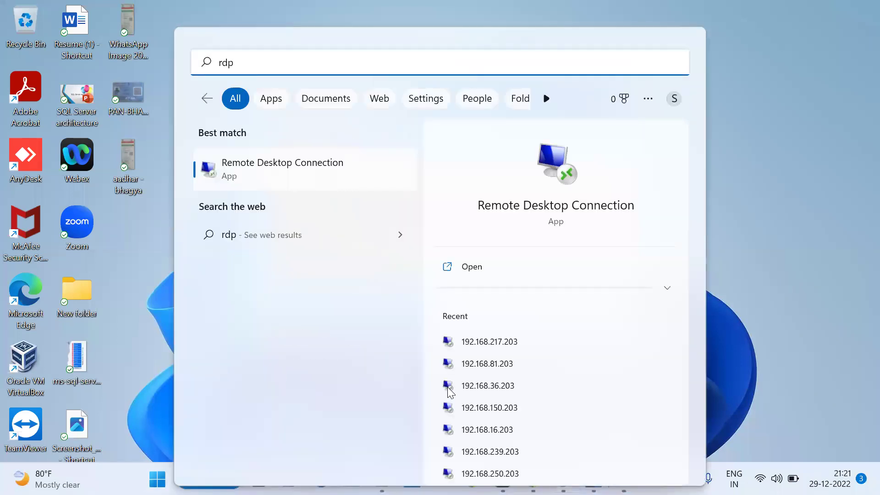
Connect to 192.168.217.203 in Remote Desktop as Administrator, accepting the certificate warning
key(Return)
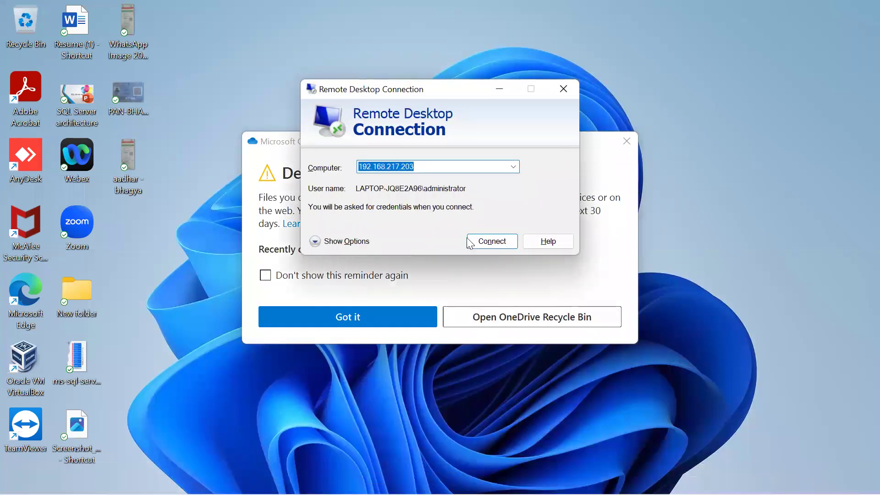
click(488, 244)
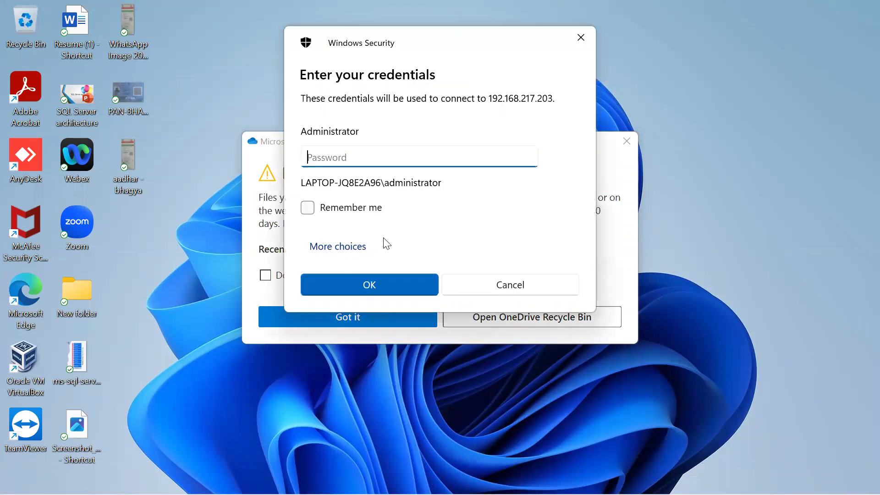
text(••••••)
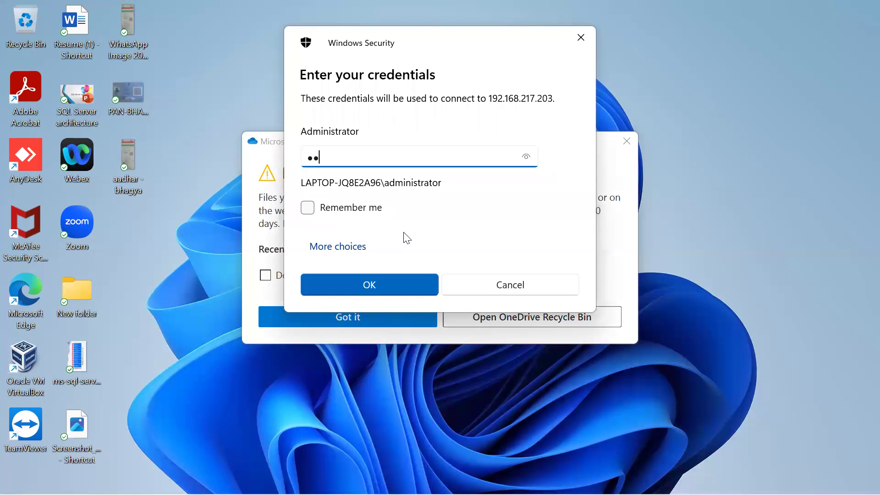
text(•••••)
key(Return)
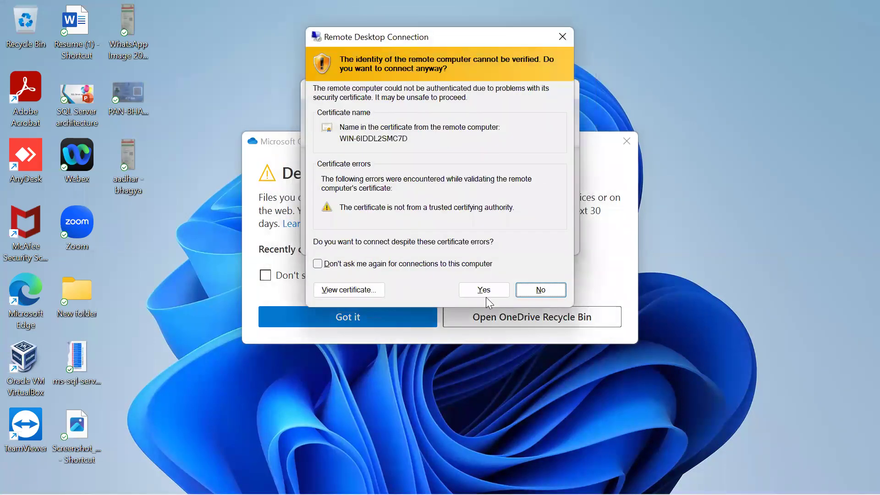
click(488, 295)
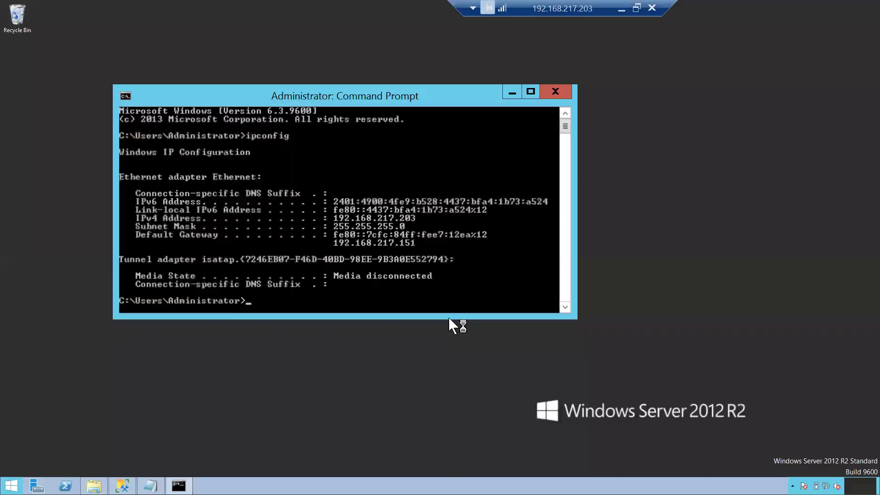
Close the Command Prompt, refresh the server desktop, and bring ConfigurationFile back up in Notepad
click(555, 91)
right_click(468, 178)
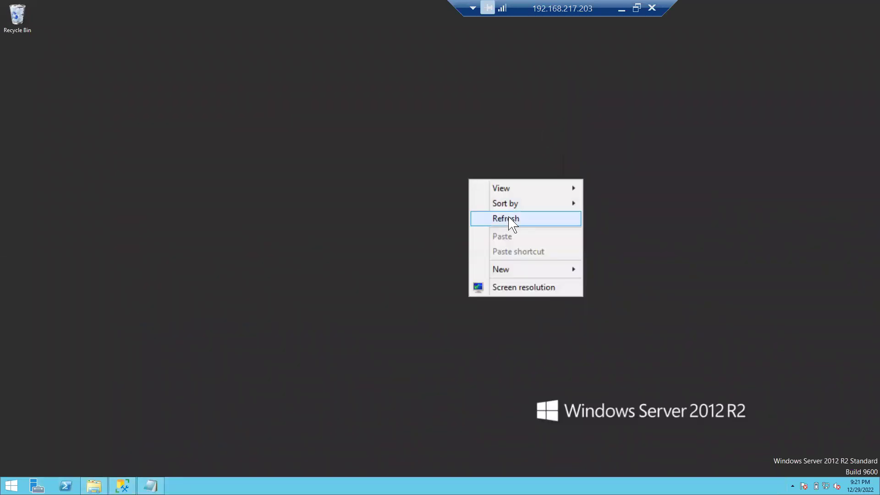
click(511, 220)
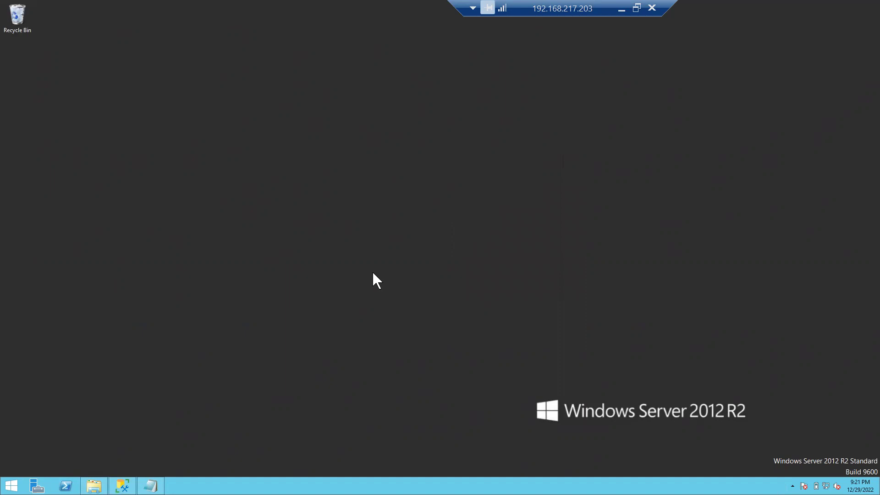
click(150, 485)
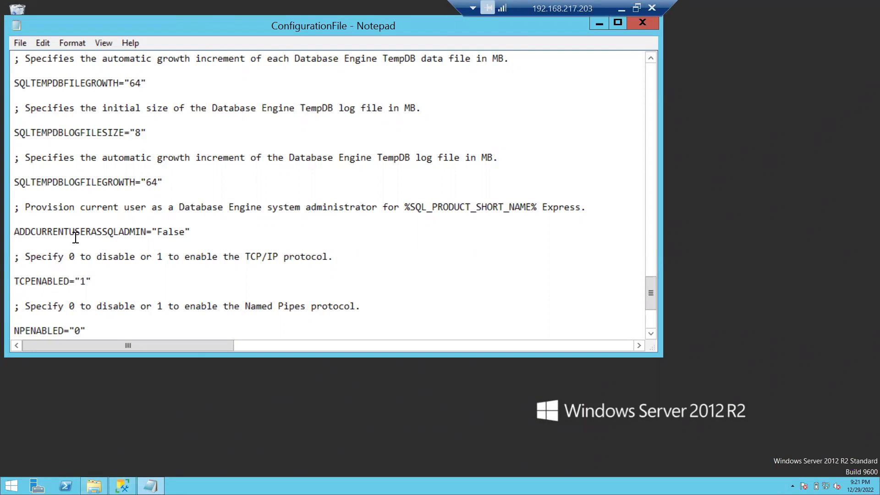
Scroll through ConfigurationFile to read SQLSVCSTARTUPTYPE="Automatic" and FILESTREAMLEVEL="0"
scroll(75, 237, down, 1)
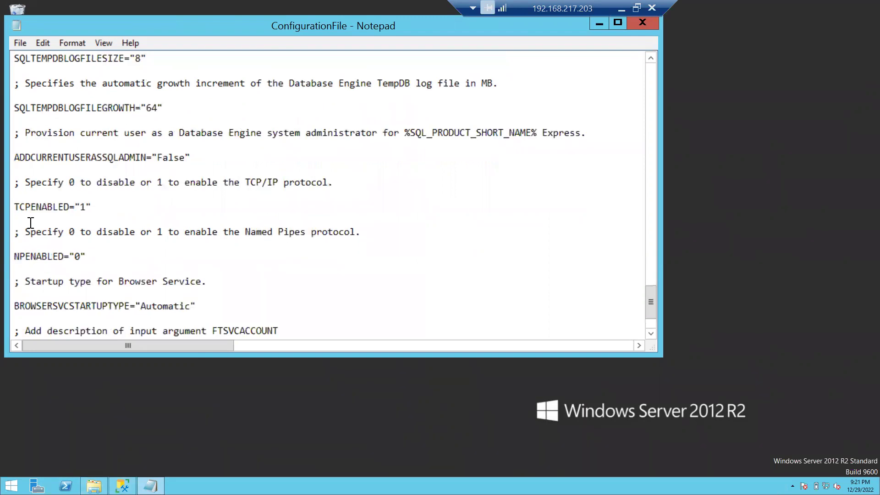
scroll(92, 242, down, 2)
scroll(92, 242, up, 12)
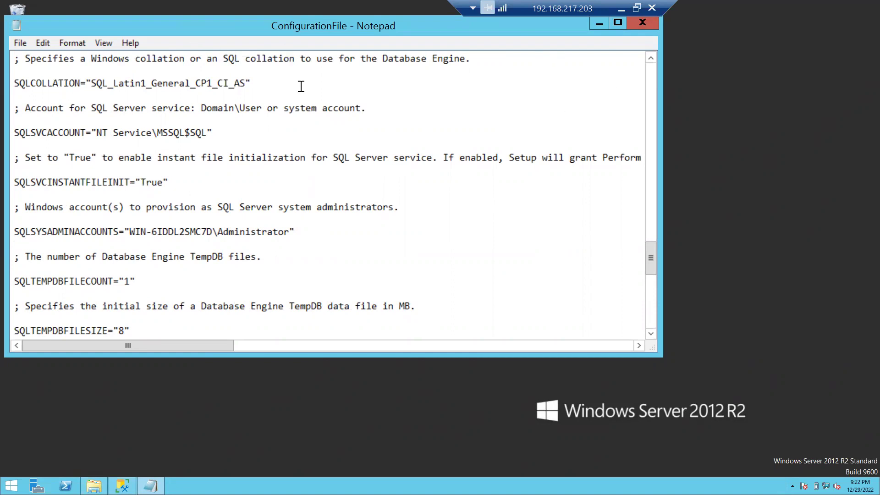
scroll(246, 158, up, 3)
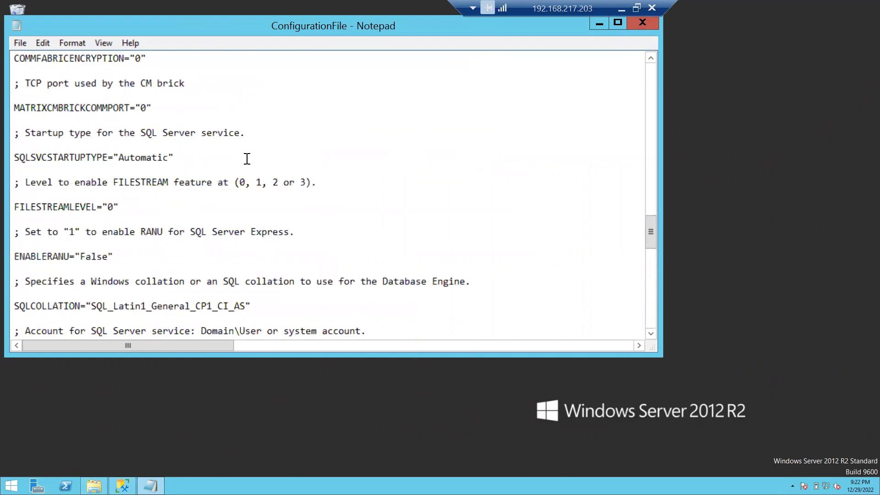
scroll(246, 158, up, 2)
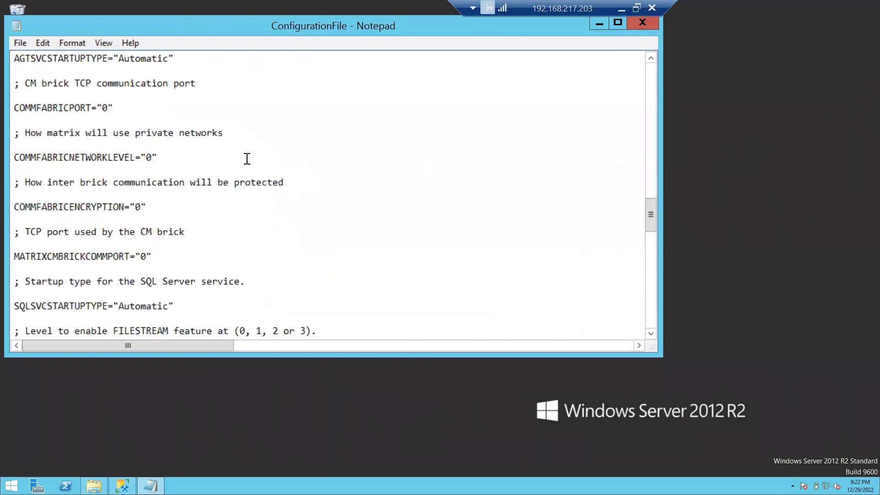
scroll(284, 170, up, 12)
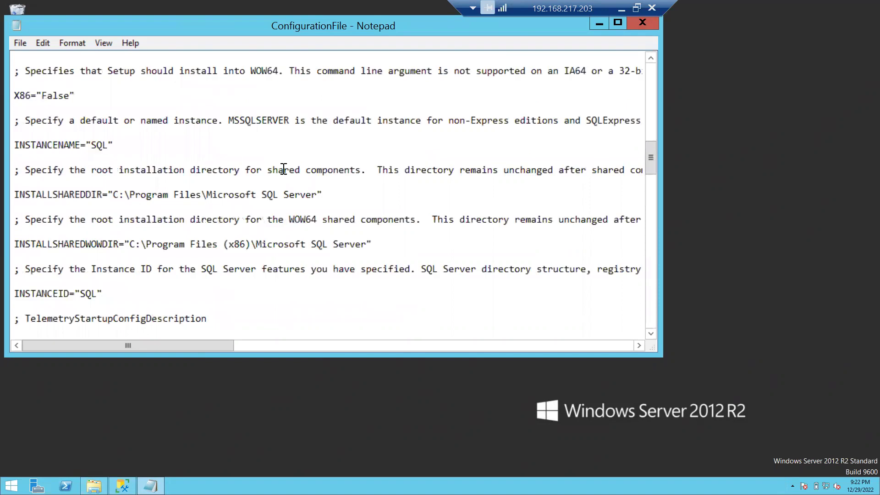
scroll(283, 169, down, 15)
scroll(275, 170, up, 2)
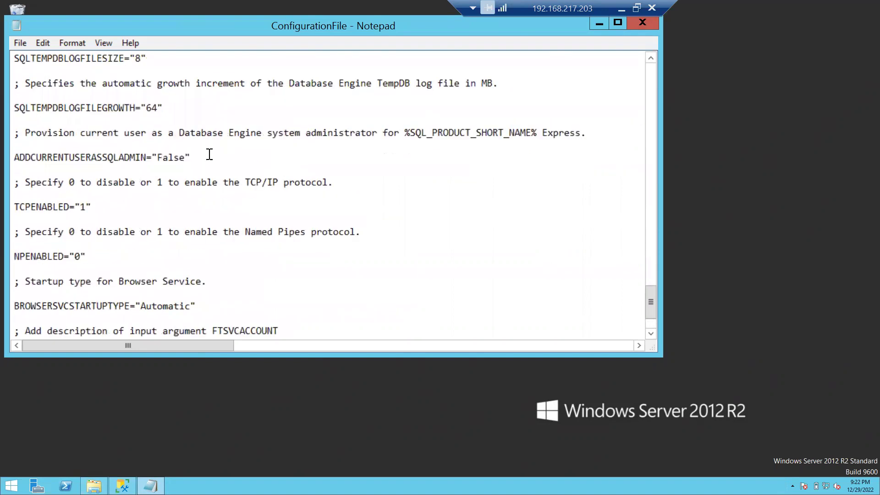
click(20, 42)
click(59, 87)
scroll(311, 230, up, 13)
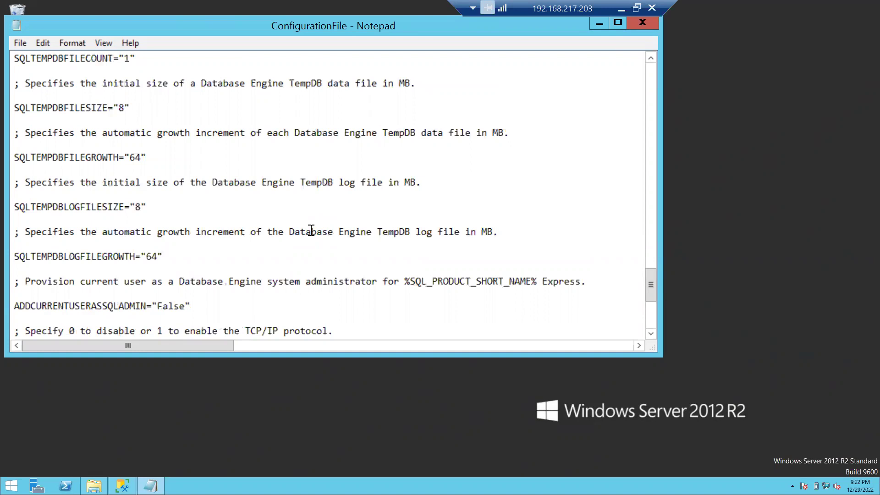
scroll(311, 230, up, 5)
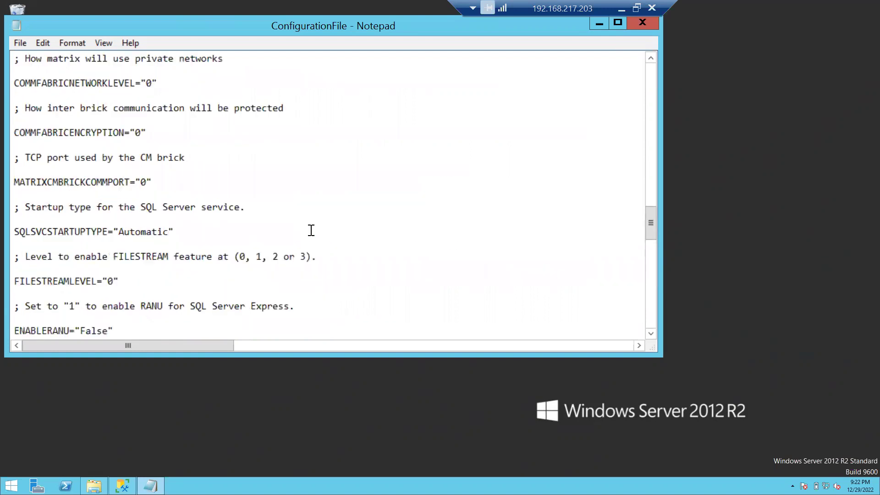
Launch SQL Server setup from the SQL2016_x64_ENU drive and choose Advanced > Install based on configuration file
click(599, 25)
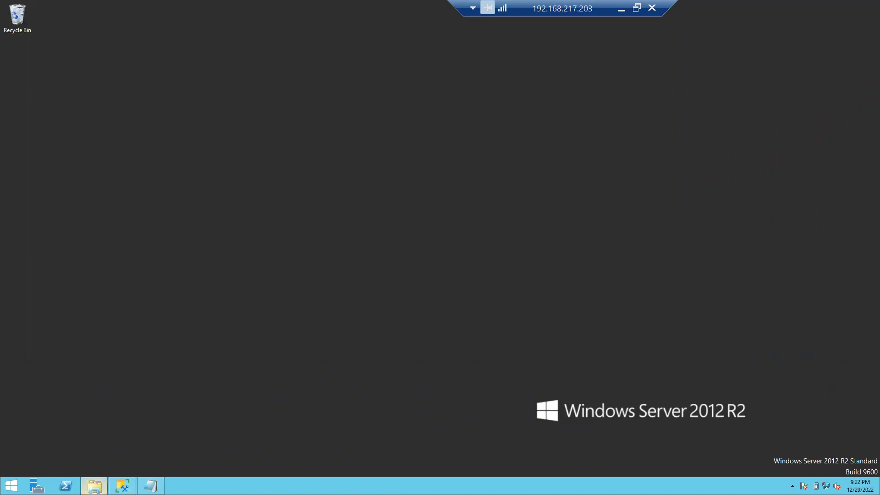
click(94, 486)
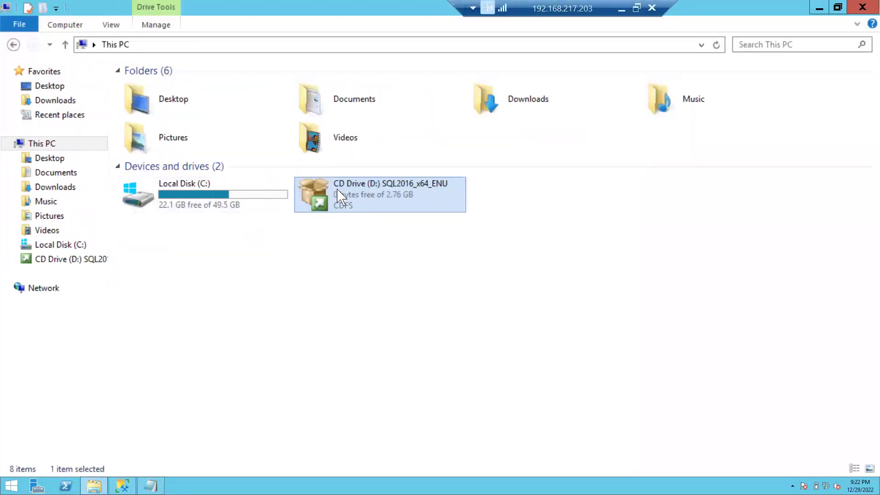
double_click(345, 191)
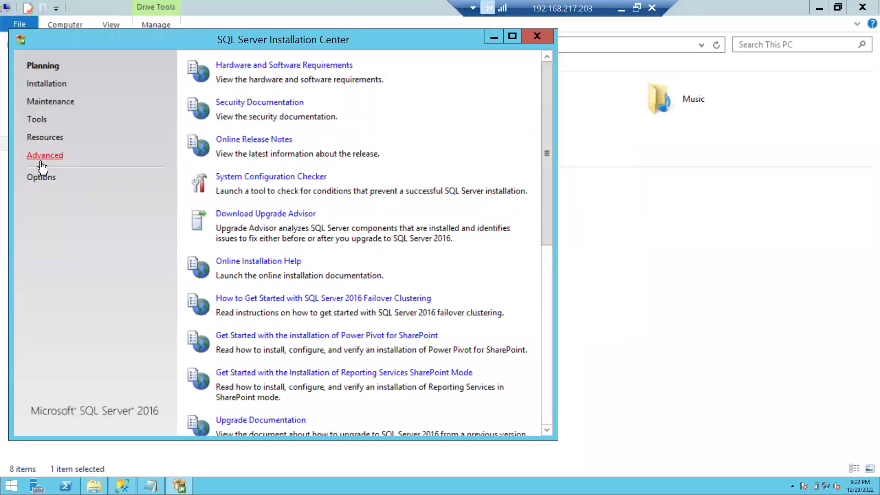
click(39, 158)
click(255, 67)
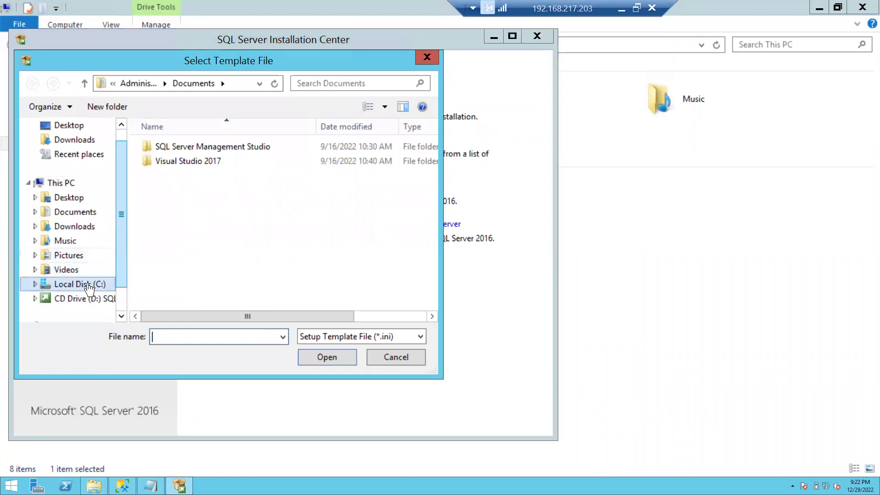
Select ConfigurationFile in Setup Bootstrap\Log\20221229_204620 under Microsoft SQL Server\130 as the template
click(91, 285)
double_click(193, 176)
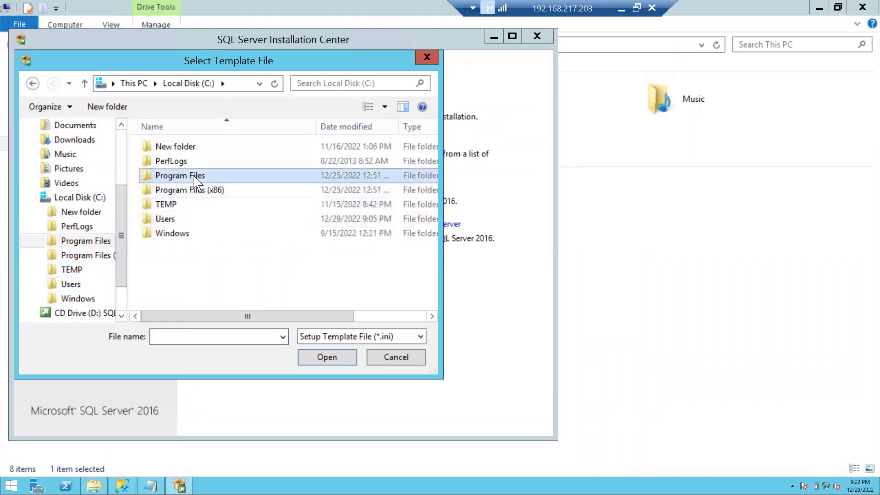
double_click(193, 204)
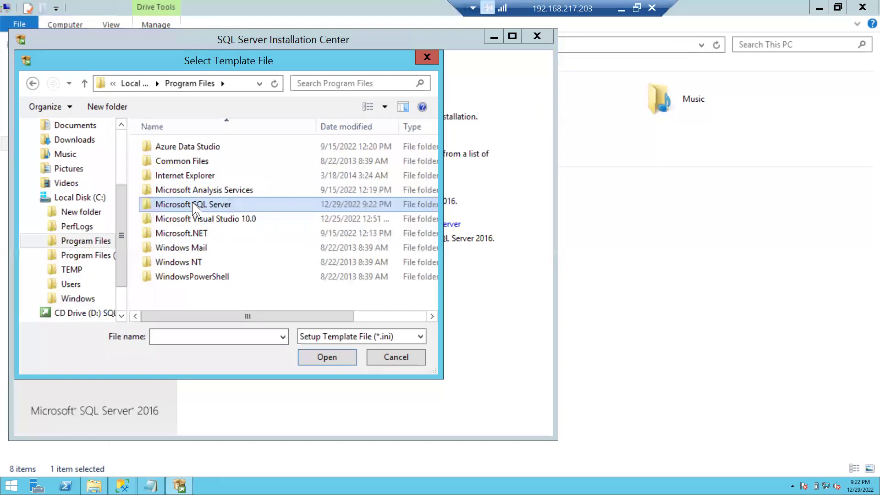
double_click(184, 204)
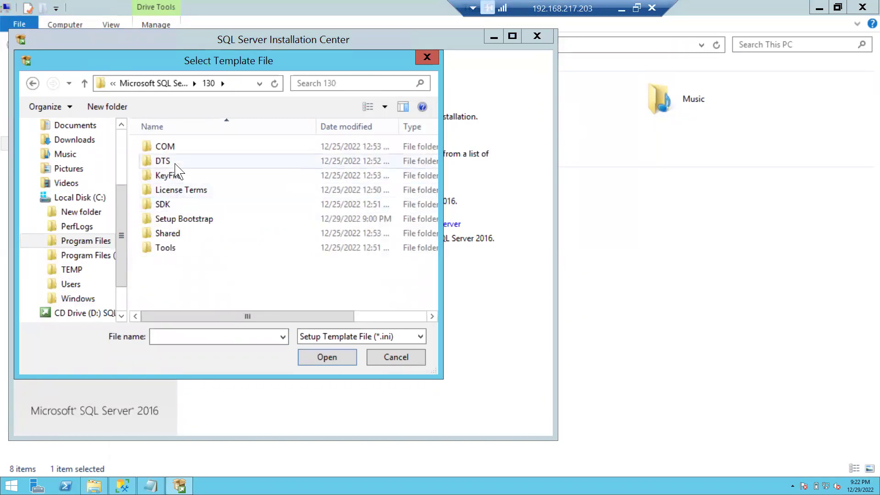
double_click(189, 219)
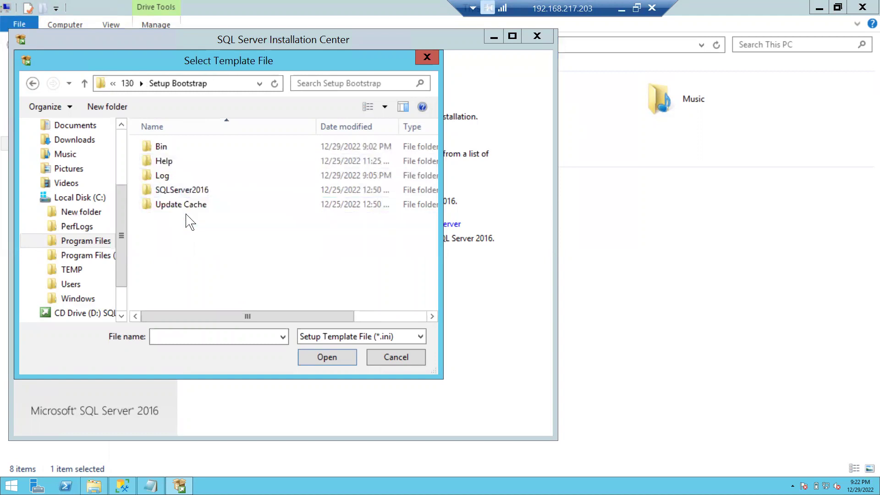
double_click(162, 176)
scroll(229, 230, down, 5)
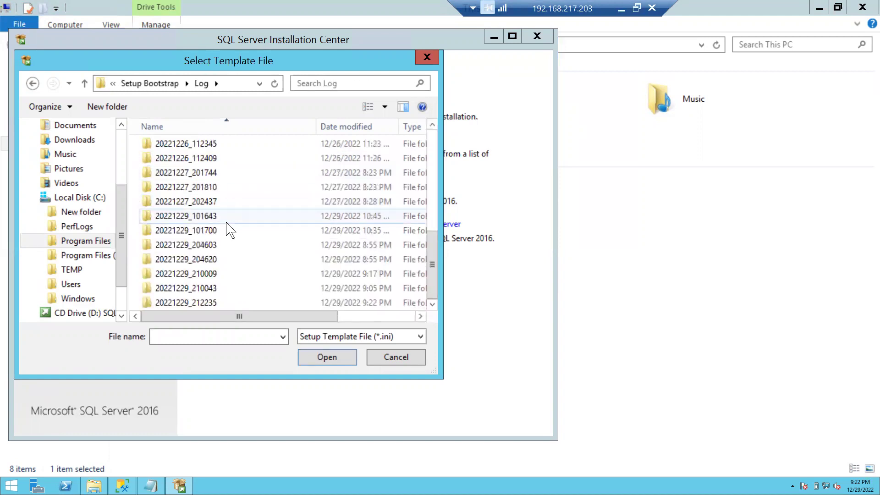
double_click(214, 260)
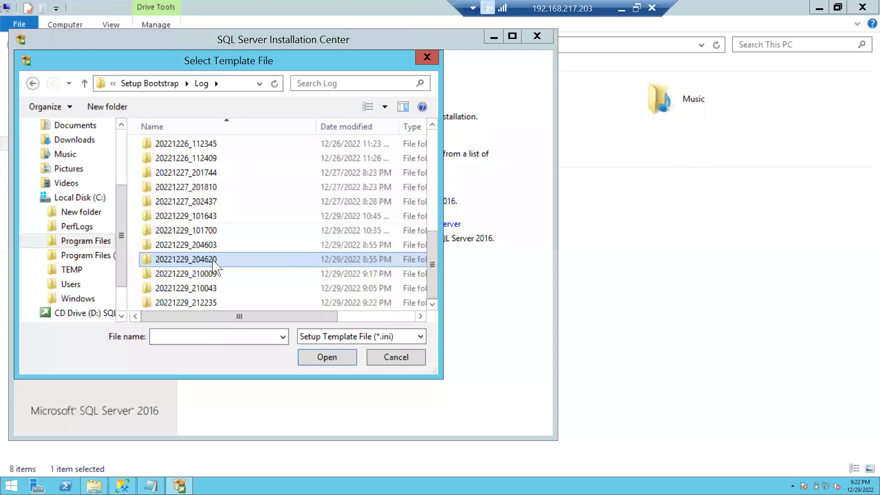
click(198, 176)
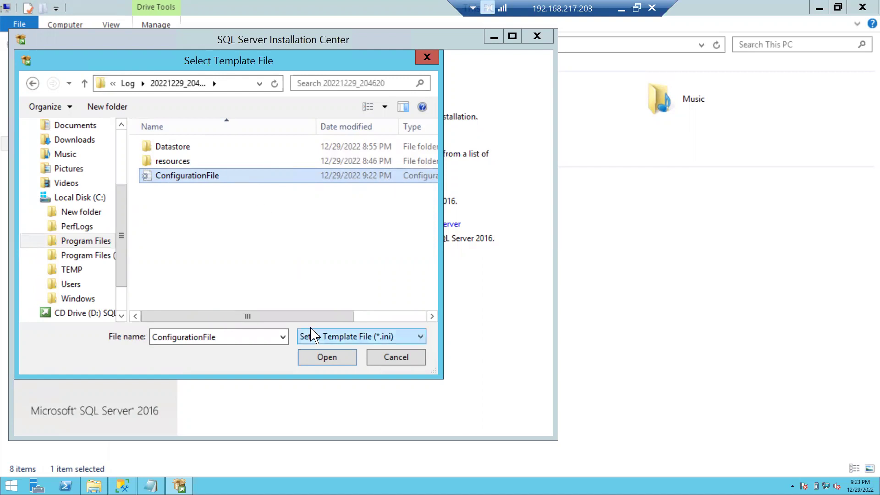
click(327, 358)
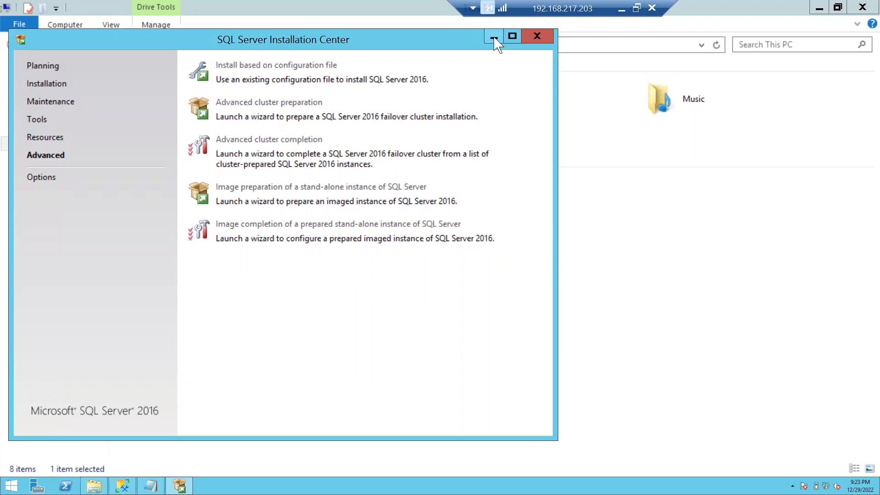
Minimize SQL Server Installation Center and the remote session, then dismiss the OneDrive notice
click(494, 37)
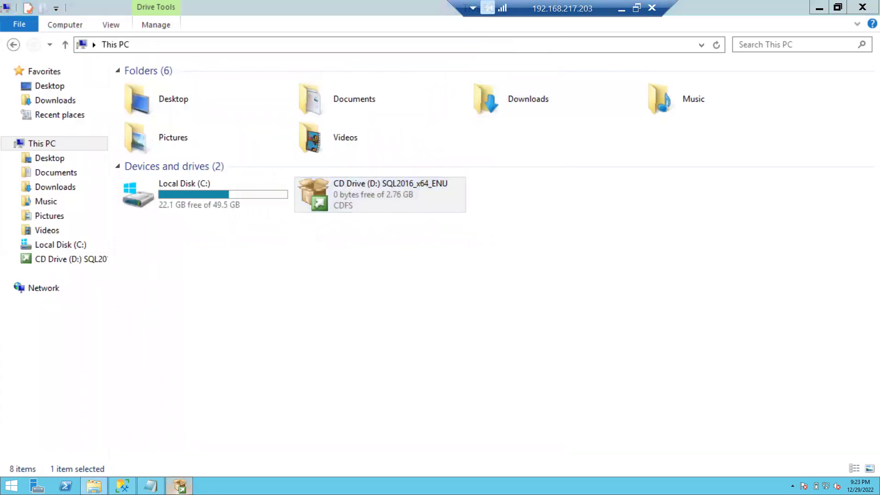
click(179, 486)
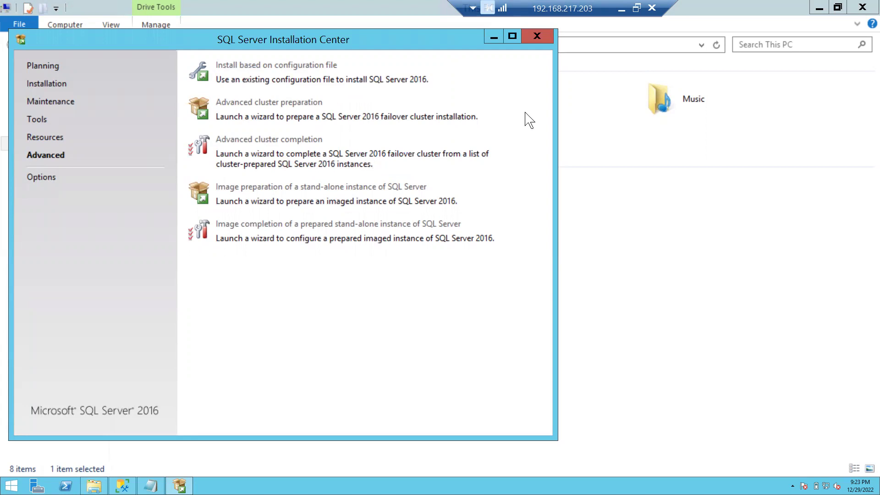
click(493, 38)
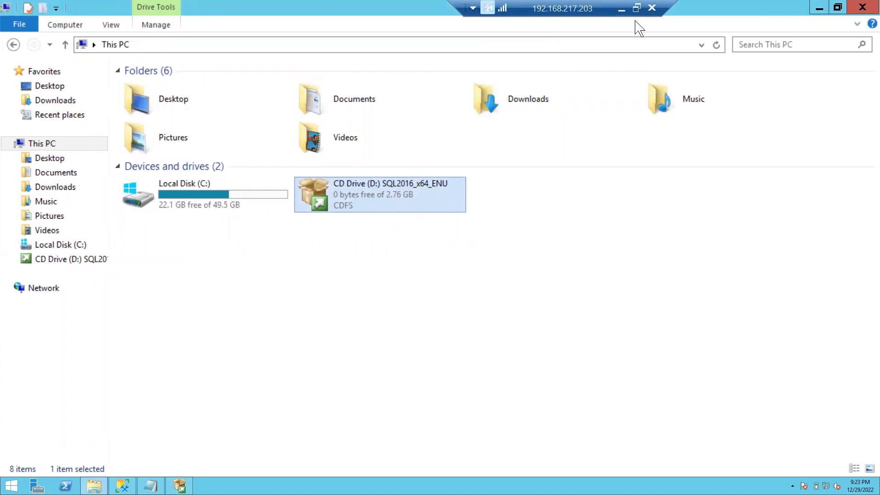
click(621, 9)
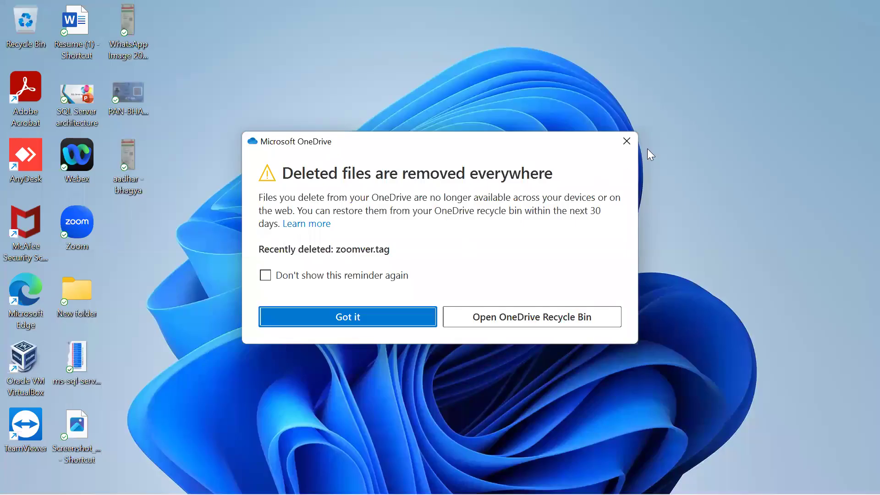
click(385, 324)
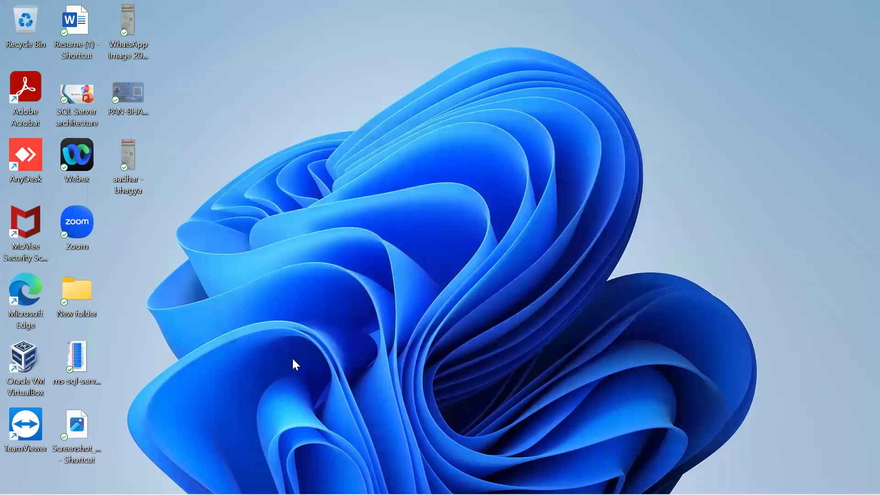
Close the New folder, Downloads and dated folder Explorer windows
double_click(95, 302)
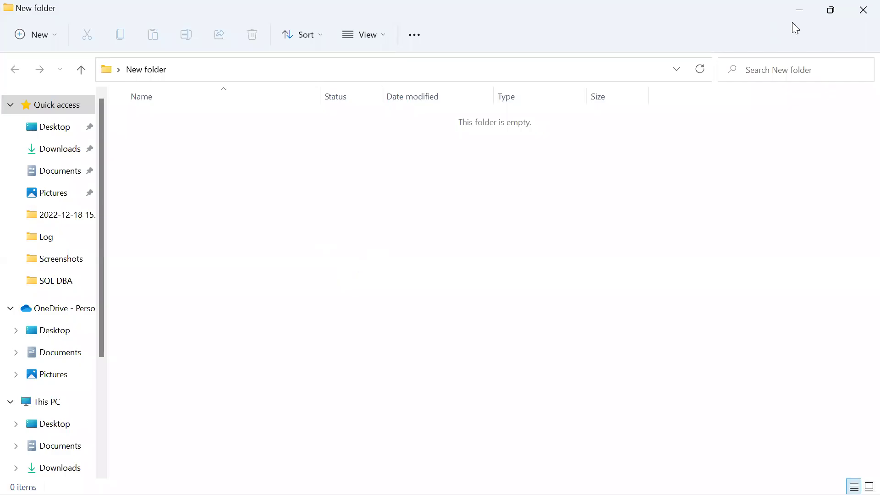
click(864, 9)
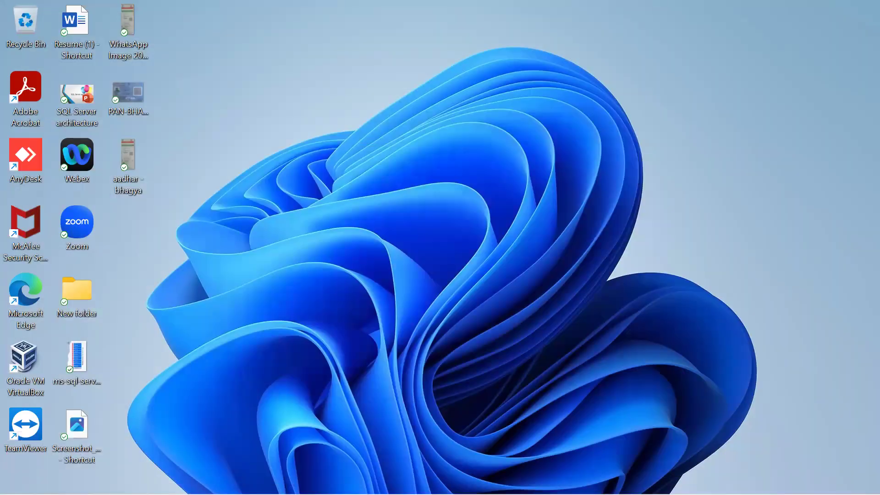
mouse_move(382, 479)
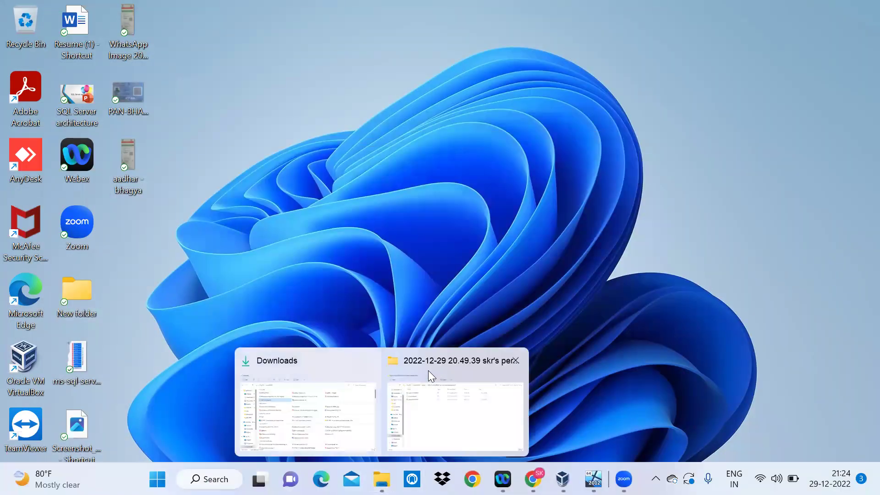
click(369, 361)
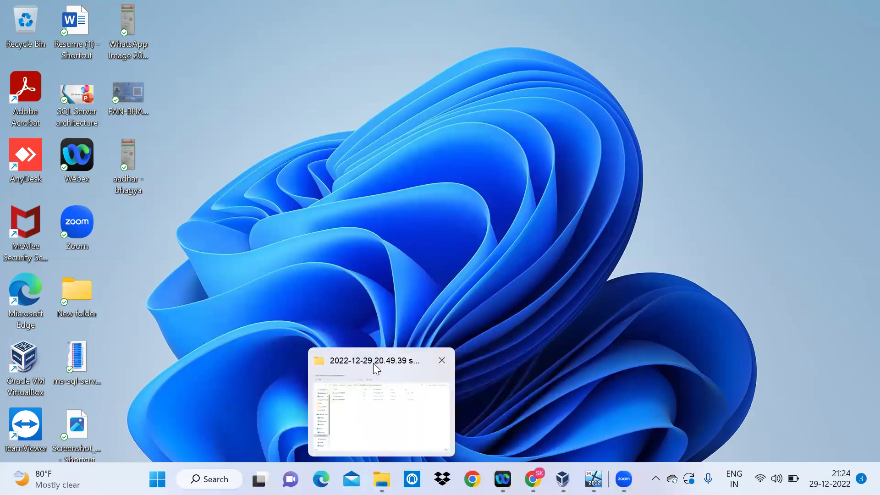
click(440, 362)
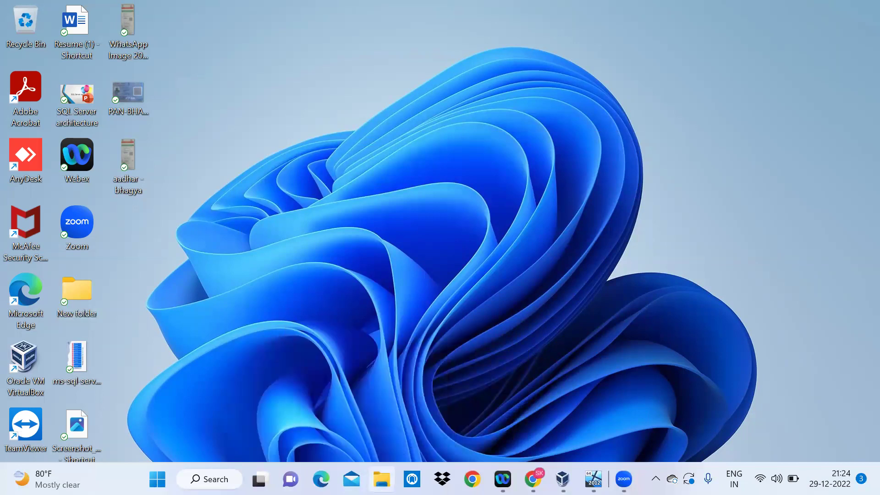
Open a new File Explorer window, maximized, showing This PC
click(382, 479)
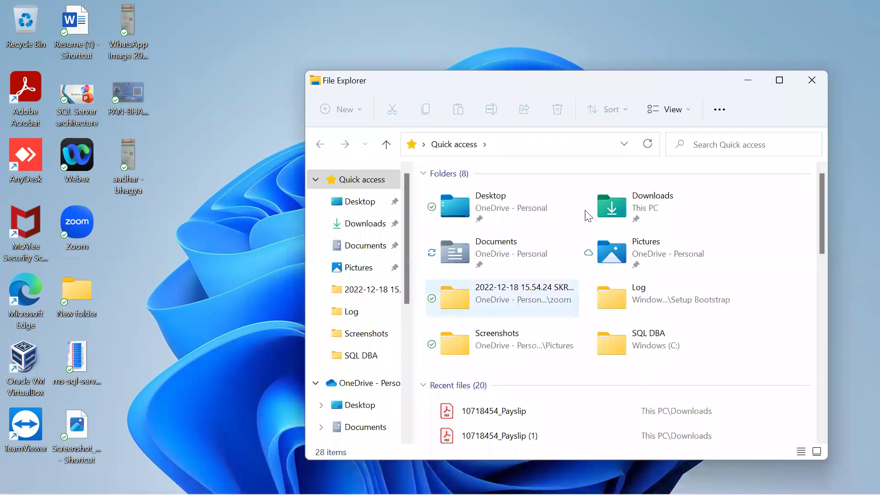
click(782, 85)
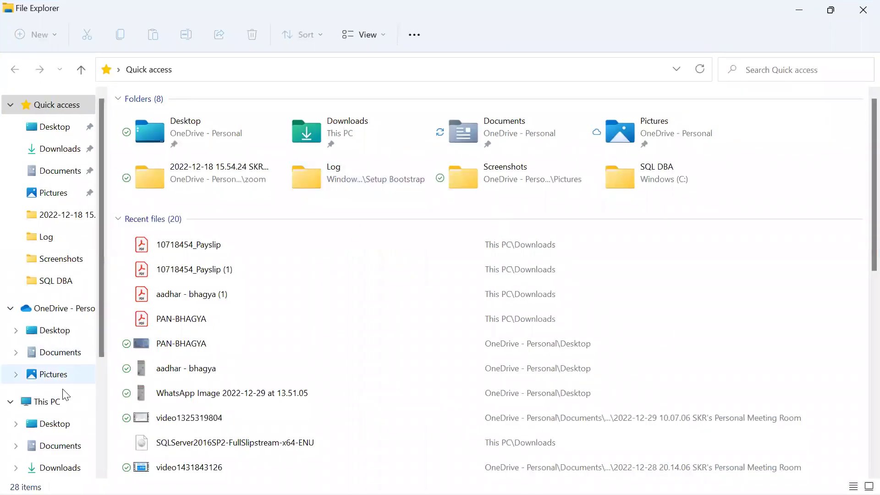
click(58, 402)
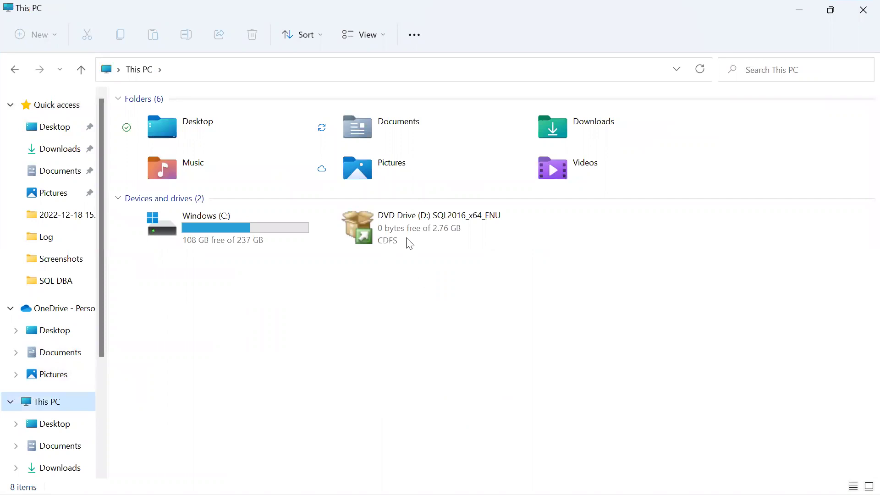
Eject the SQL2016_x64_ENU DVD Drive (D:) and open the Downloads folder
click(431, 228)
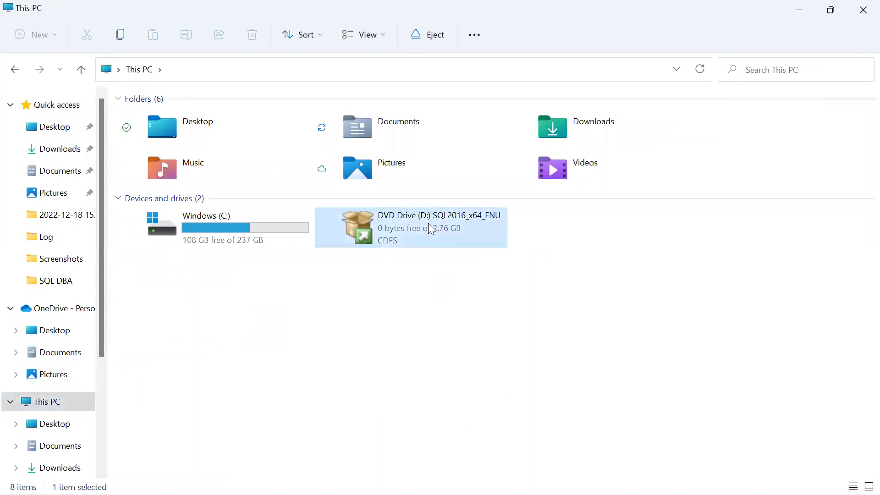
right_click(399, 227)
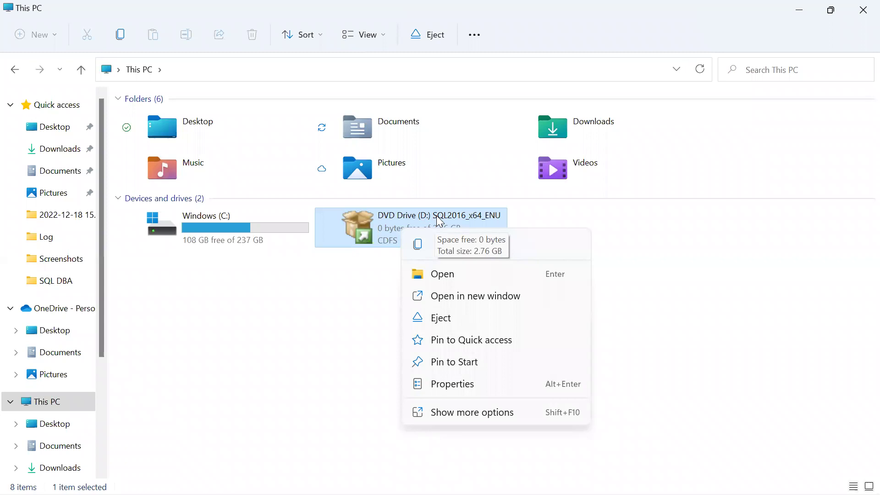
click(448, 318)
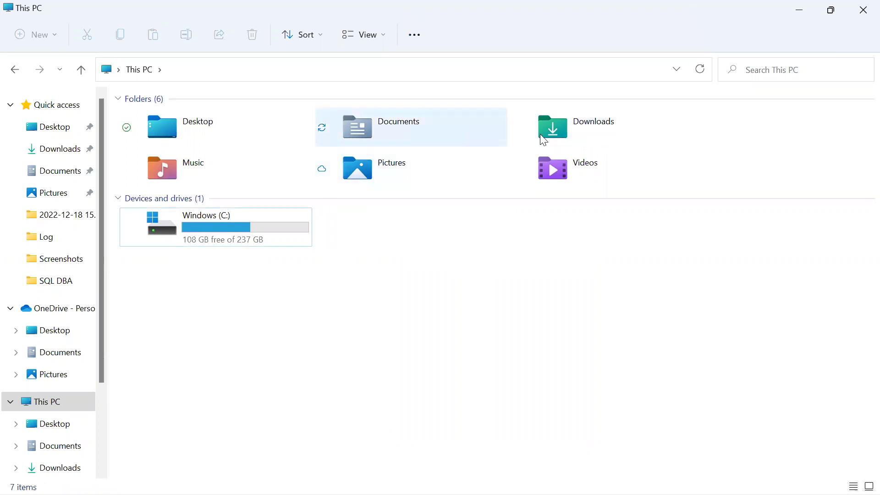
double_click(554, 134)
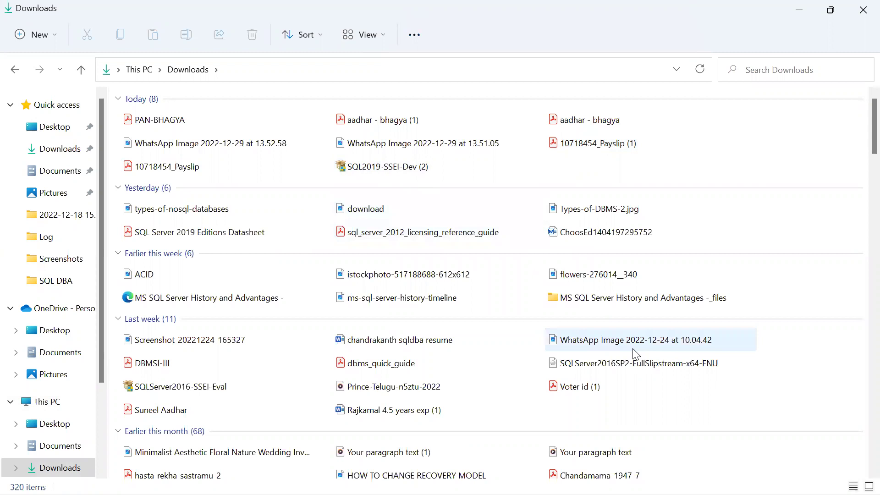
Mount the SQLServer2016SP2 disc image from Downloads
click(626, 364)
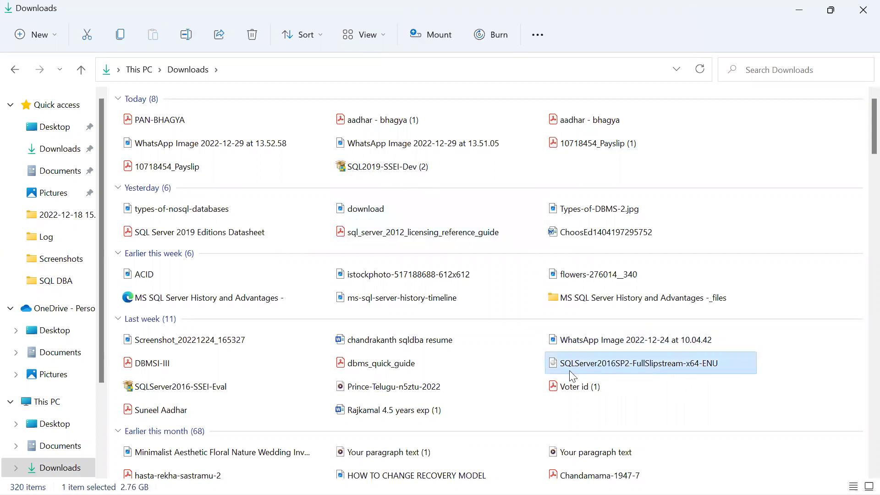
right_click(603, 365)
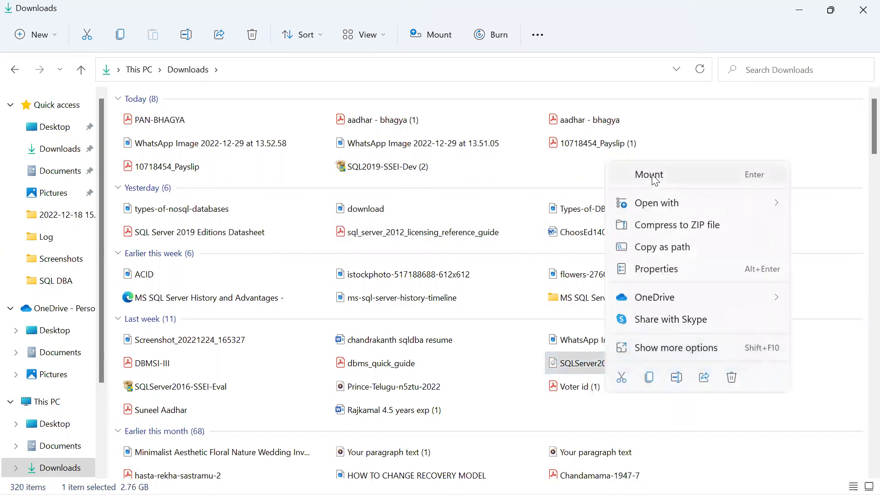
click(653, 176)
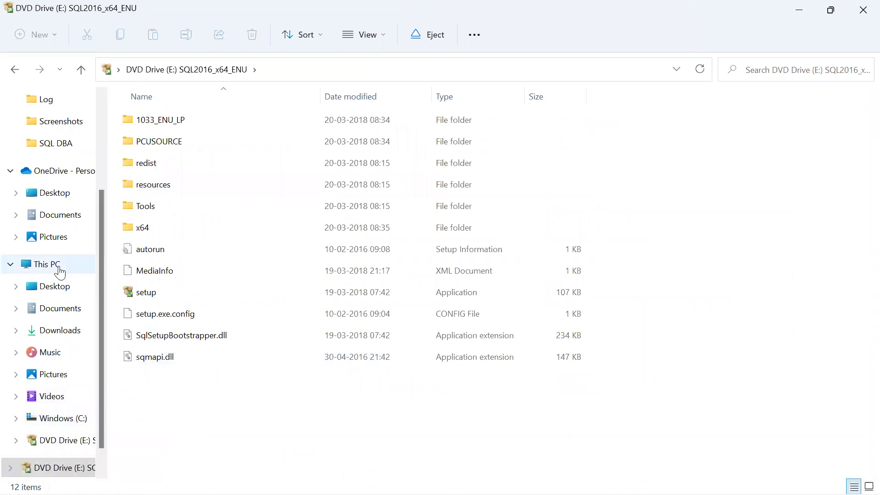
Eject the mounted DVD drive, then remount the ISO from Downloads to show its contents as D:
click(60, 271)
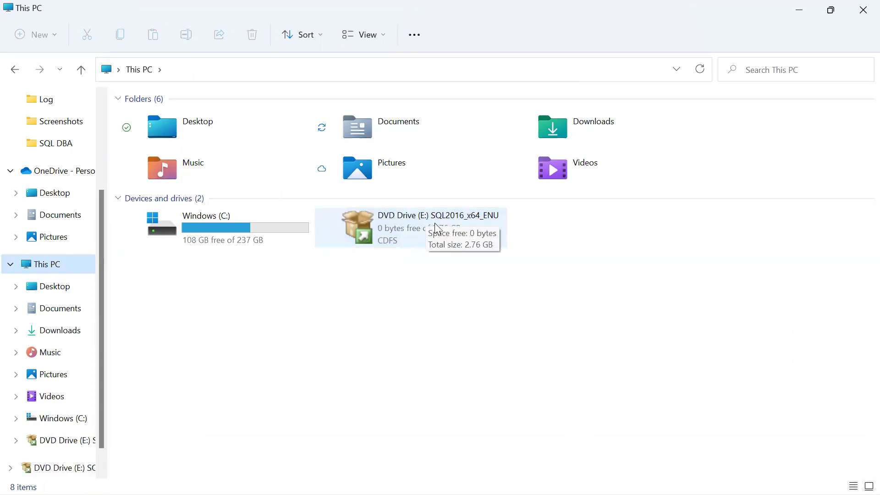
right_click(388, 229)
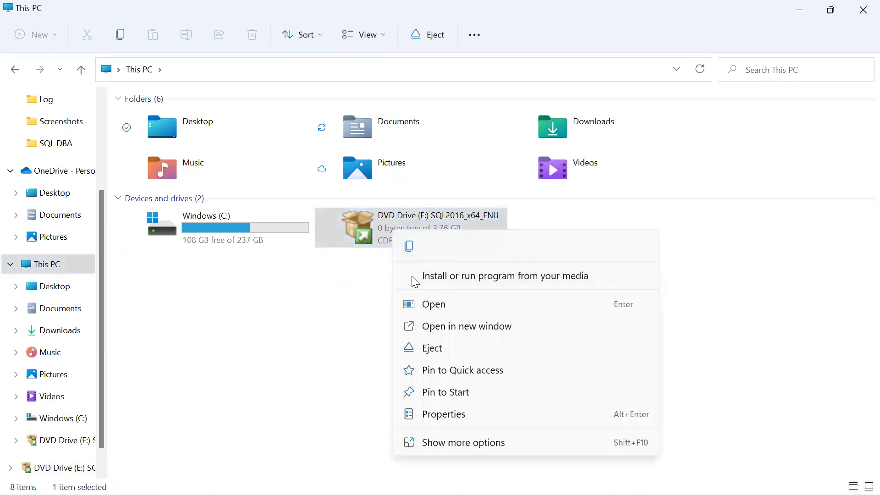
click(433, 348)
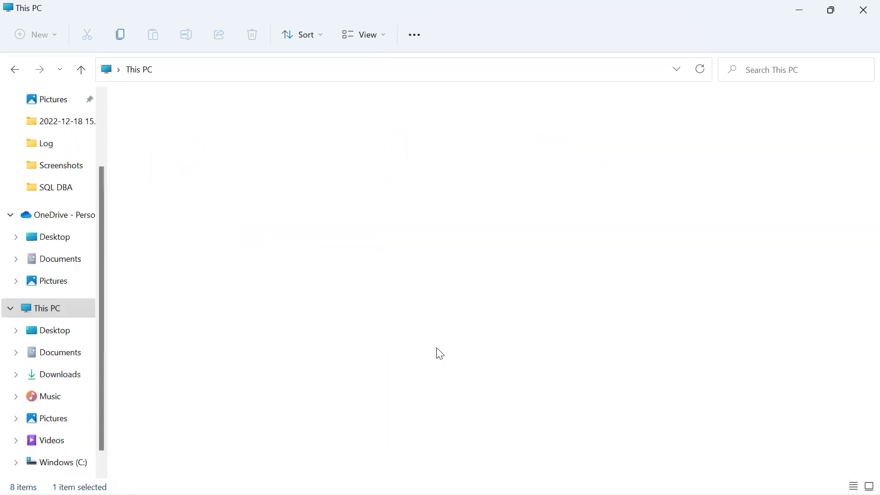
double_click(564, 140)
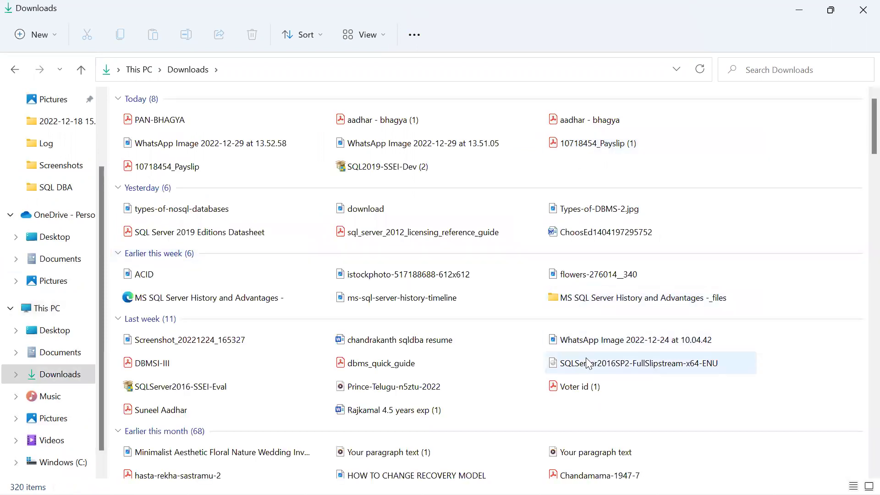
double_click(588, 364)
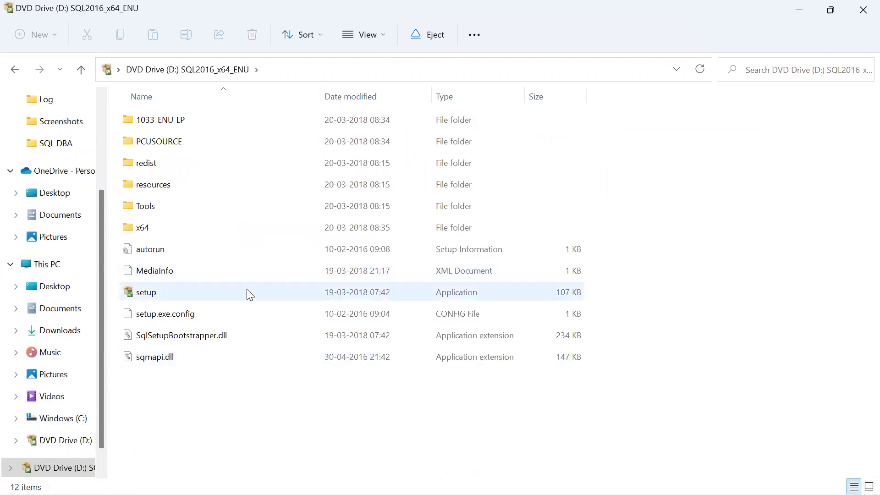
Launch SQL Server 2016 setup from the DVD, then minimize Installation Center and the drive window
double_click(185, 293)
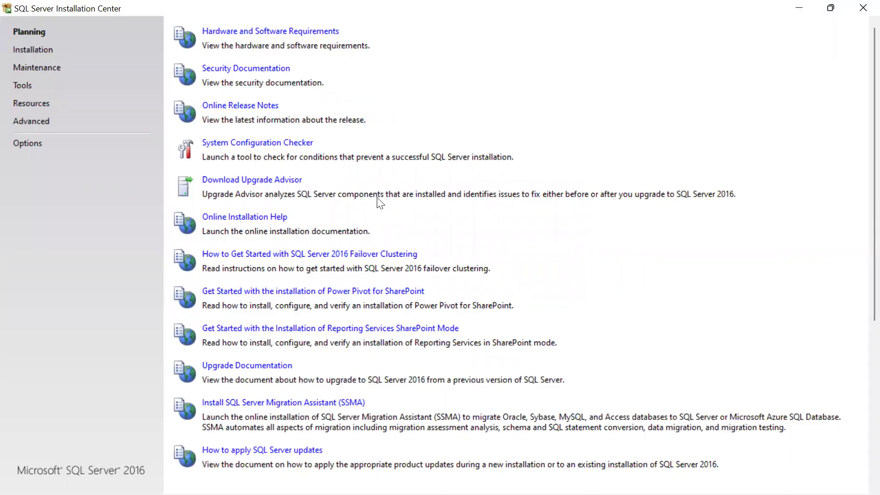
click(800, 30)
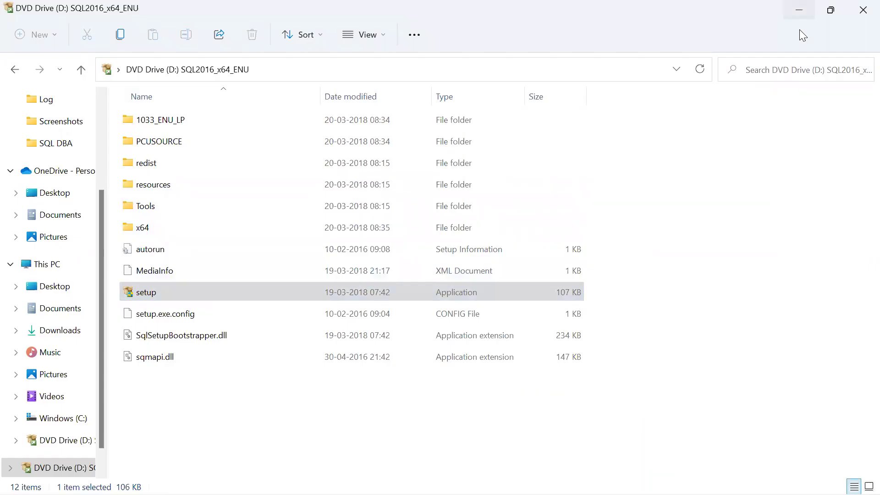
click(806, 11)
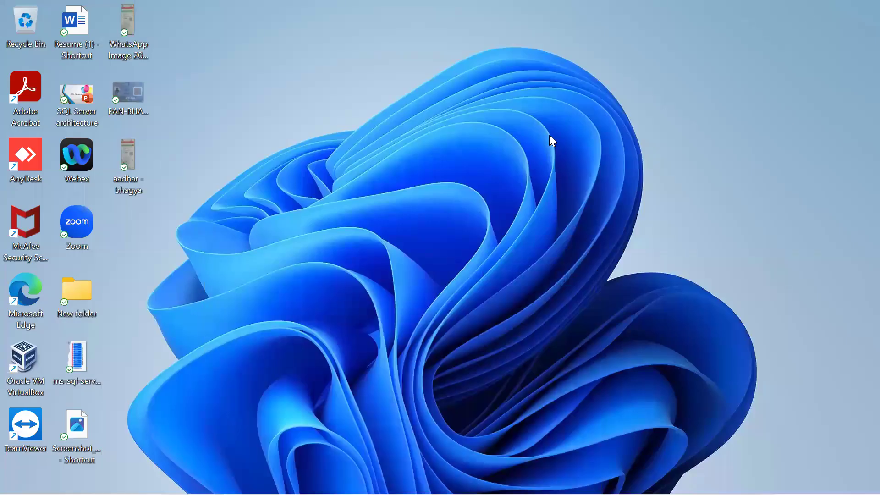
right_click(551, 137)
click(609, 190)
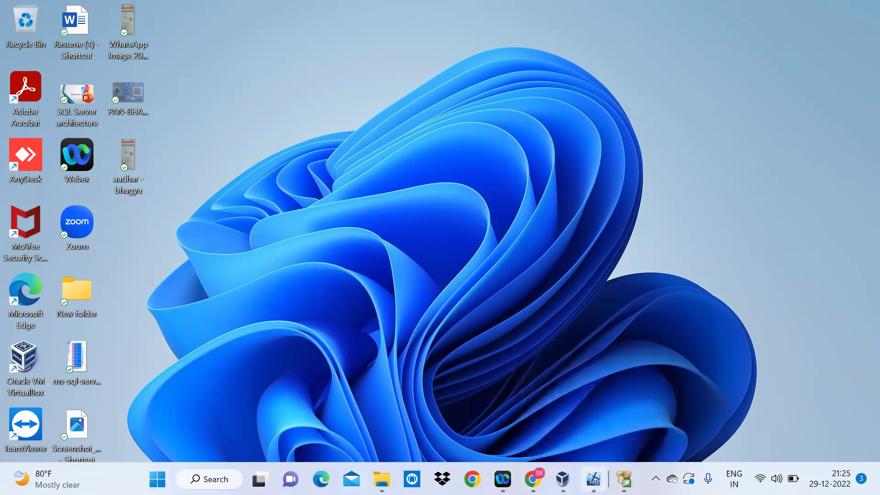
click(594, 479)
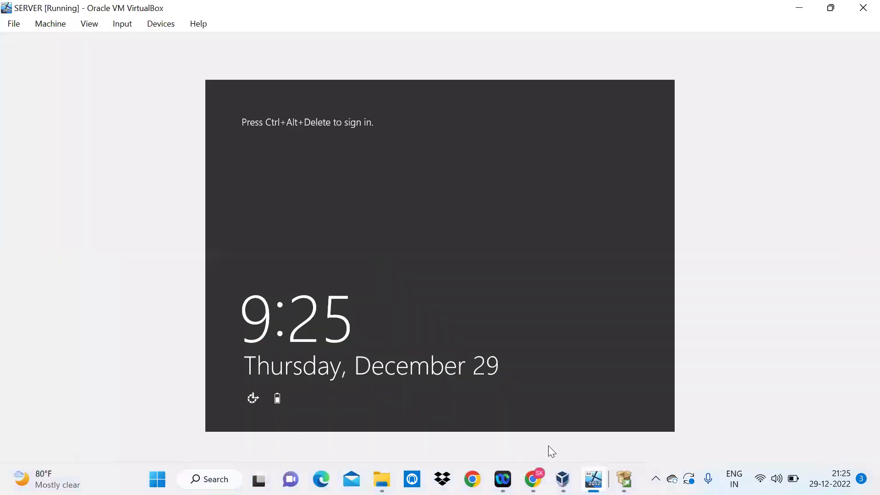
click(807, 8)
right_click(638, 130)
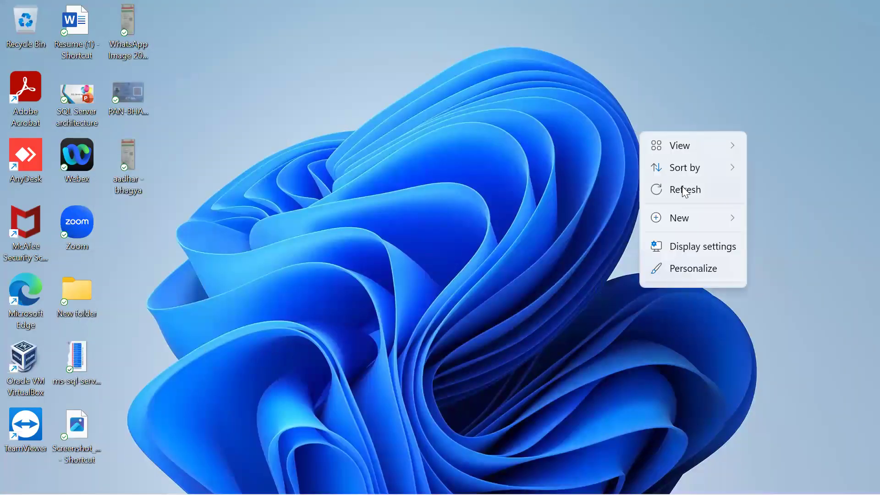
click(683, 189)
Start Notepad from the Windows search
key(super)
text(notepad)
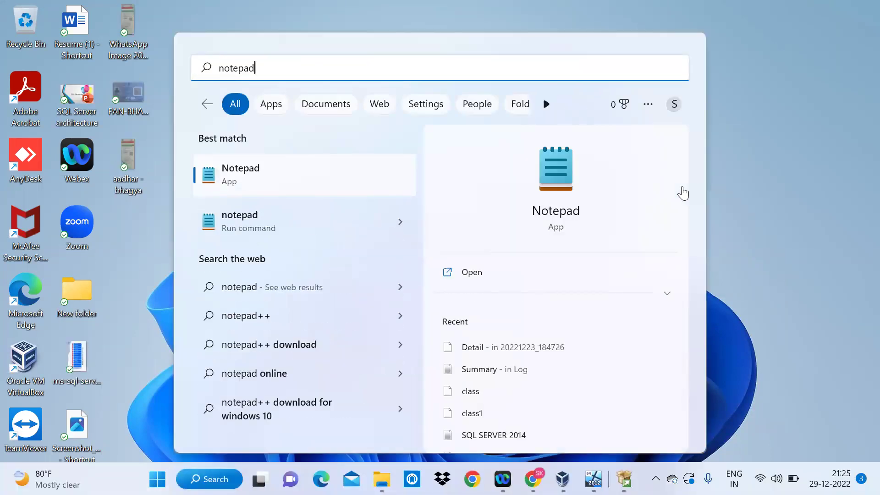
click(497, 276)
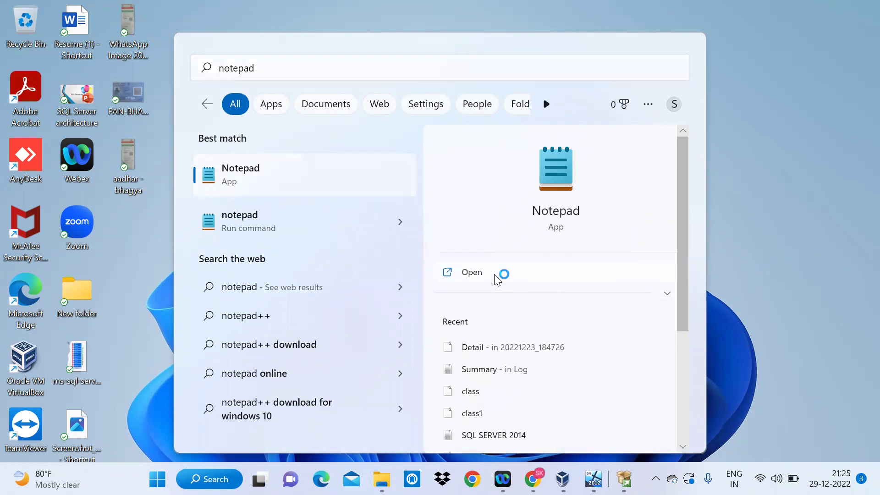
Write '2014- ssms' on the first line of the note
text(2014)
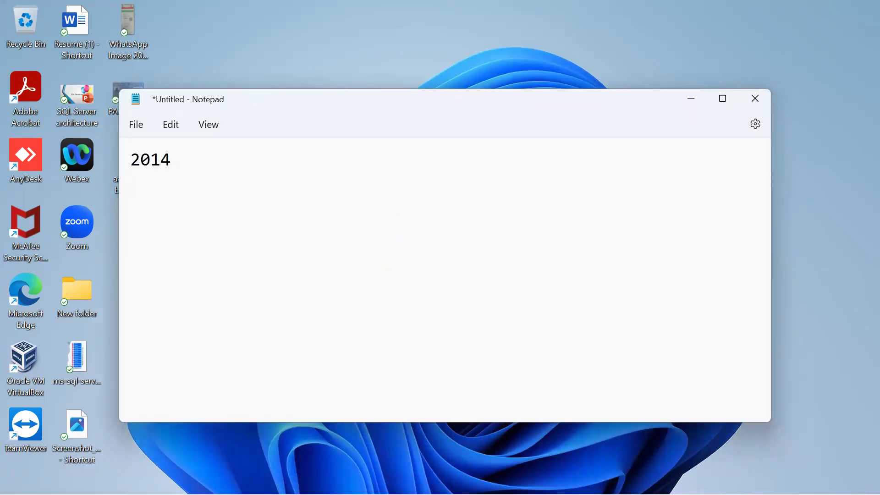
text(- ssms)
click(191, 160)
drag(191, 162, 242, 160)
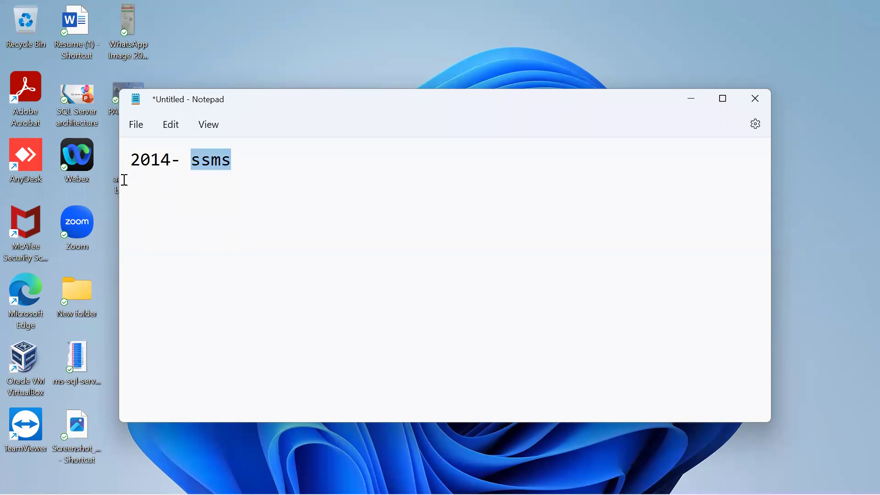
click(254, 167)
Add '2016- ssms' on a second line and minimize Notepad
key(Return)
text(1)
key(BackSpace)
text(201)
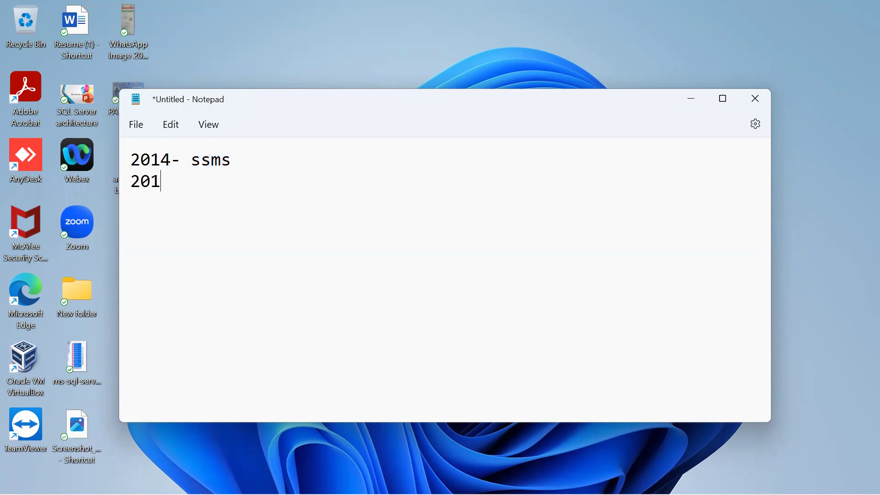
text(6- ssms)
click(696, 95)
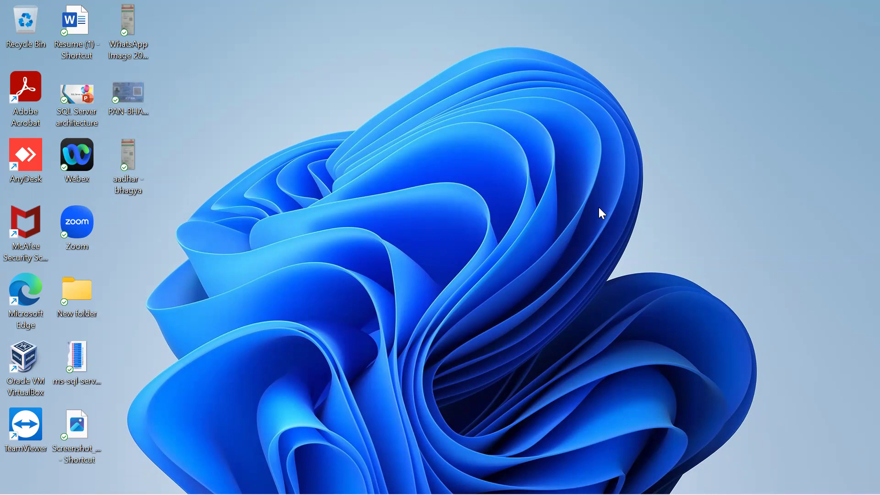
right_click(558, 160)
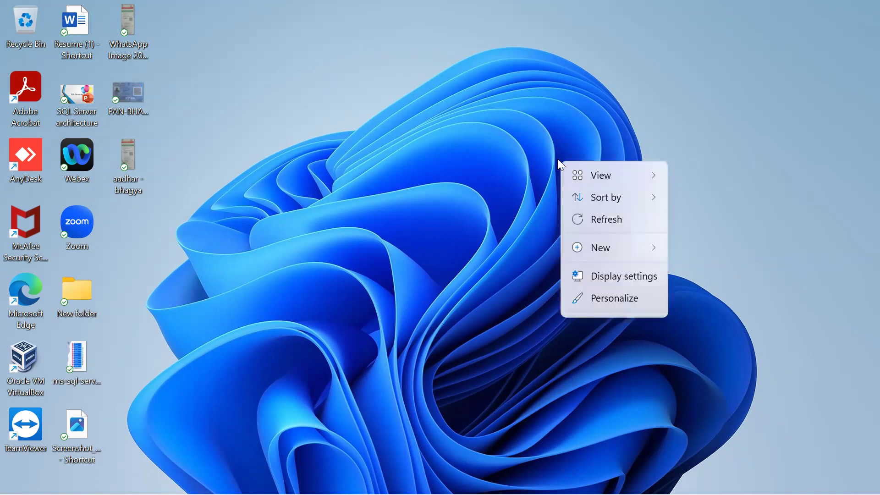
click(596, 218)
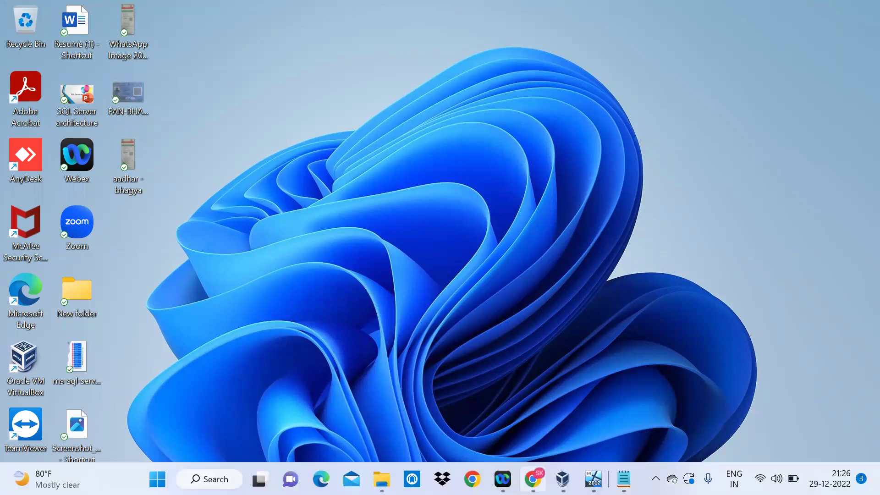
mouse_move(594, 479)
mouse_move(623, 479)
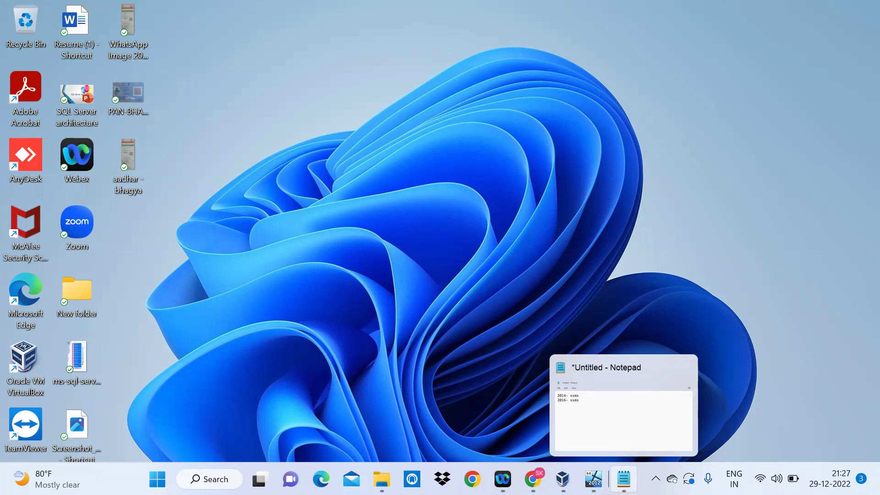
right_click(494, 242)
click(543, 297)
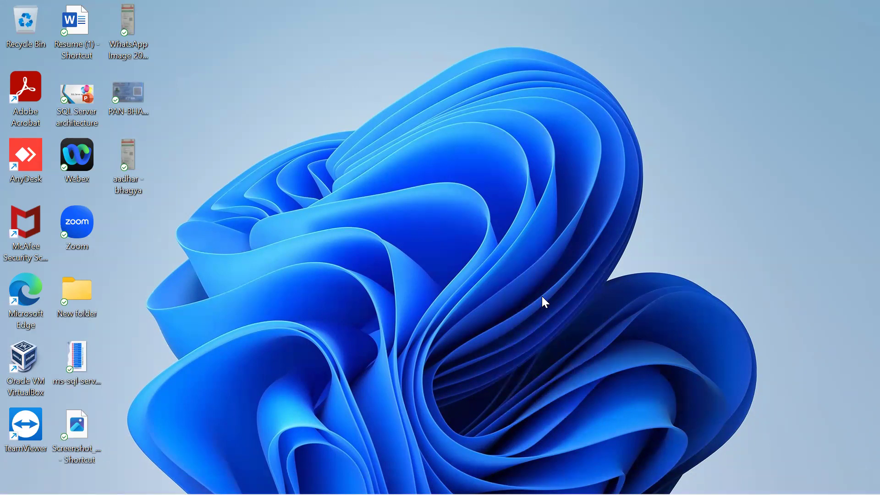
right_click(506, 195)
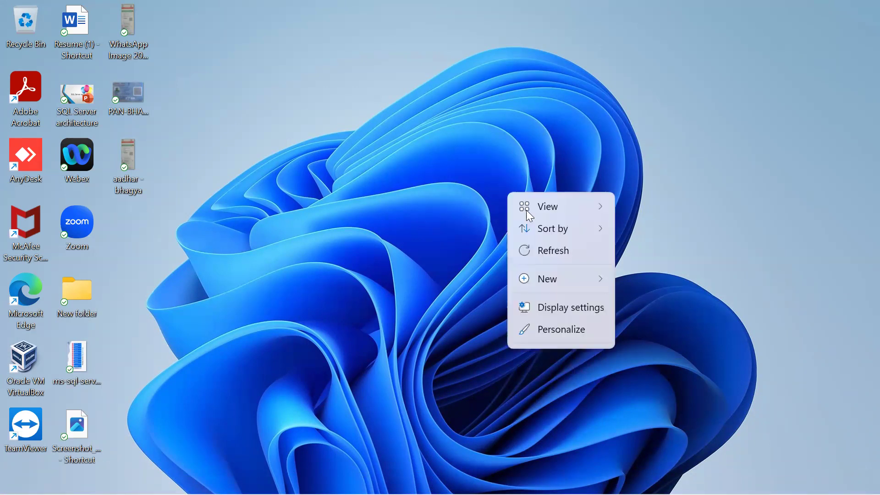
click(552, 252)
right_click(439, 151)
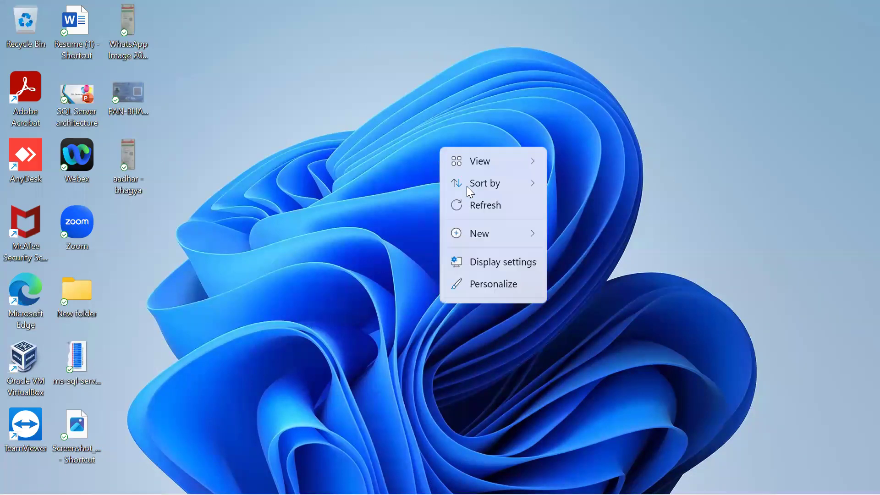
click(473, 206)
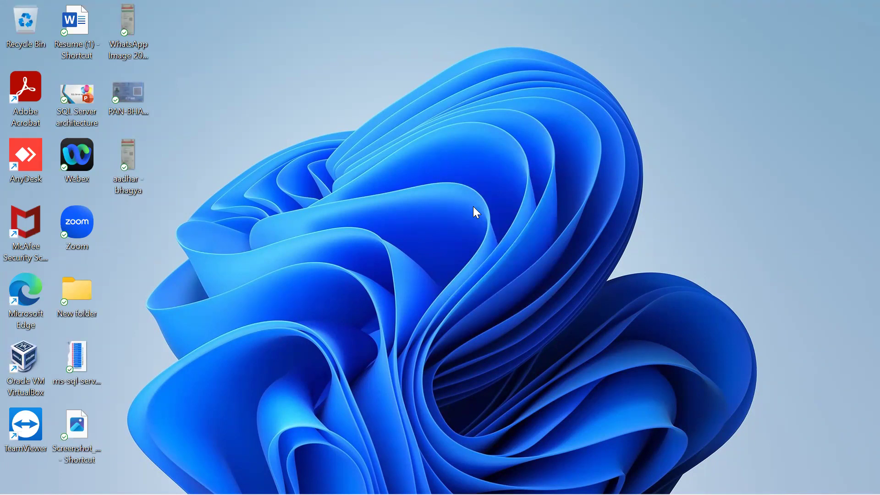
right_click(480, 149)
click(510, 216)
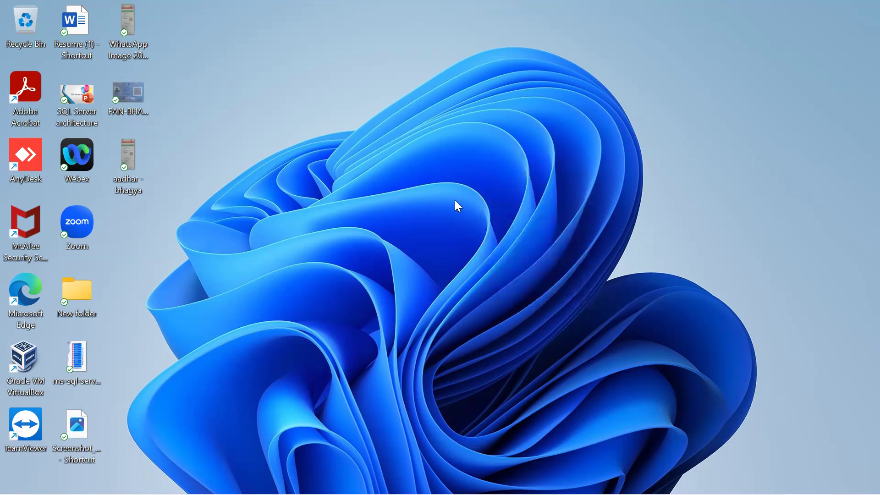
right_click(428, 187)
click(471, 242)
right_click(491, 135)
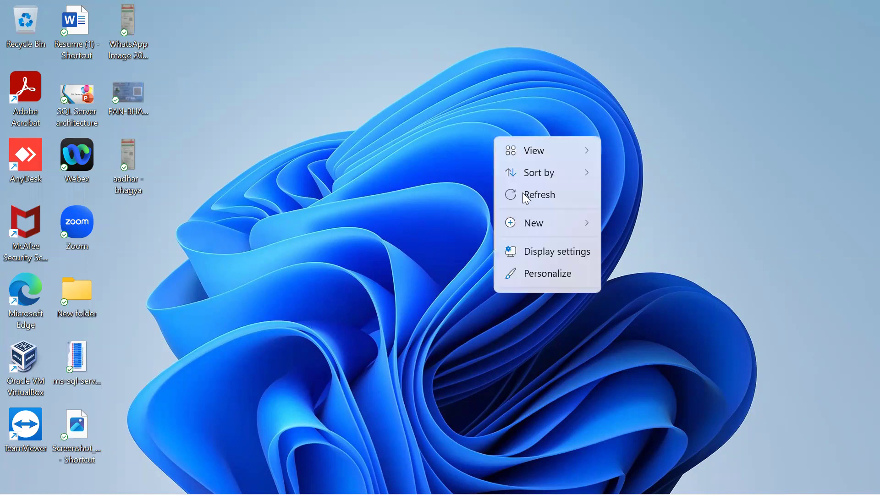
click(554, 197)
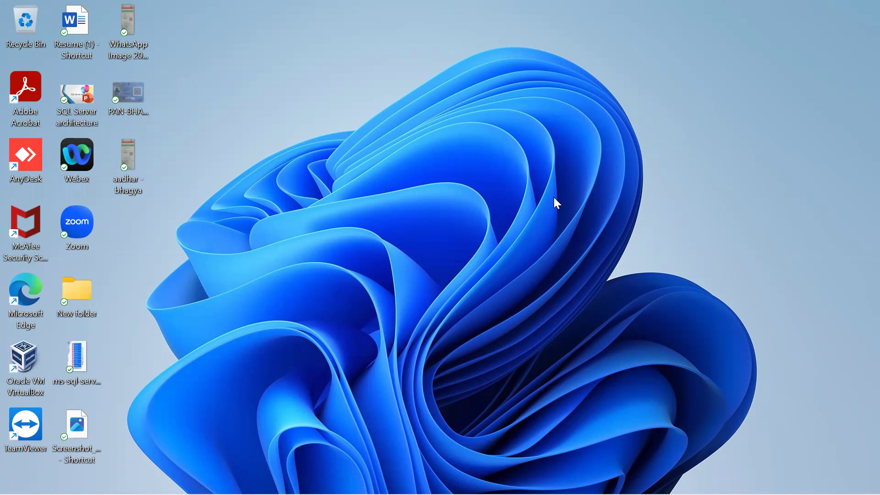
right_click(554, 199)
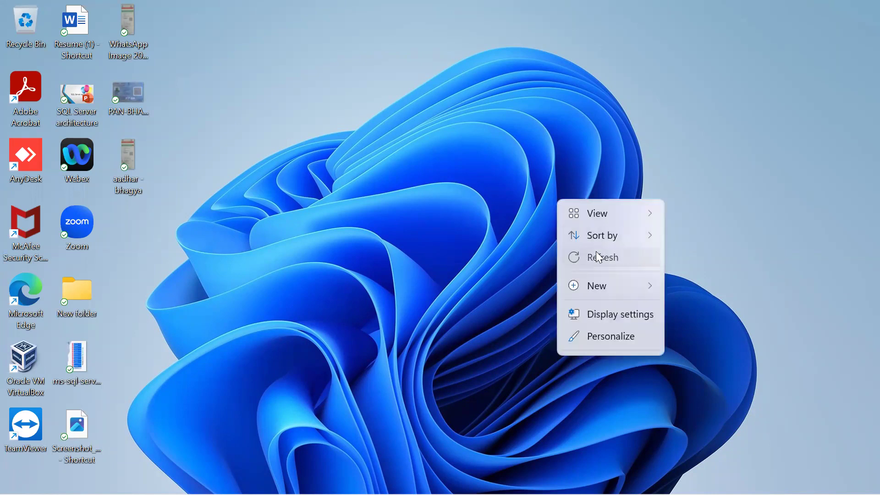
click(594, 253)
right_click(529, 138)
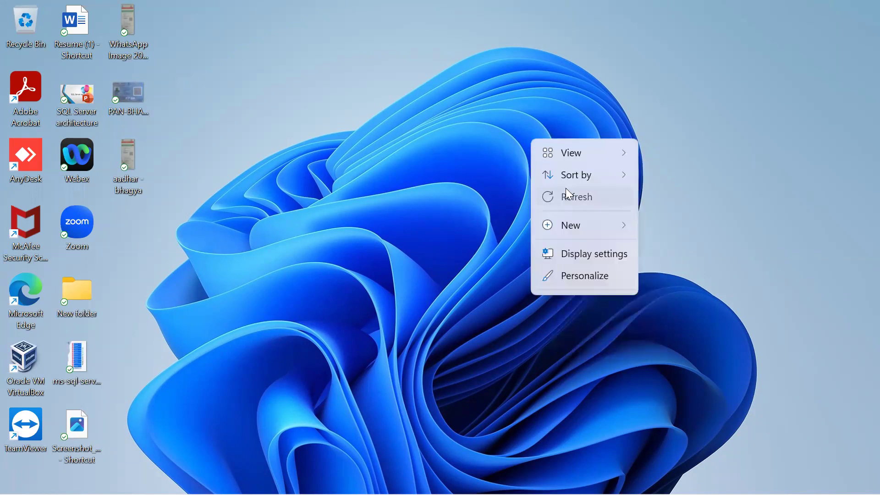
click(565, 189)
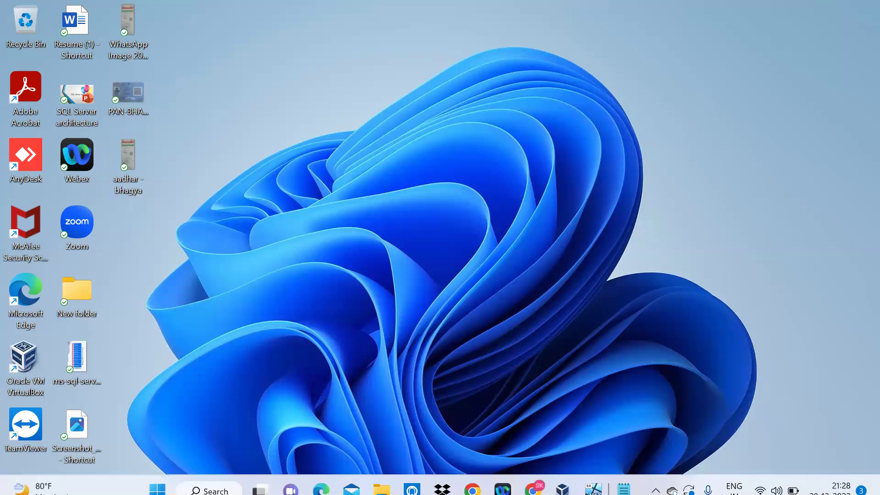
Sign in to the SERVER virtual machine with the administrator account's password
click(594, 479)
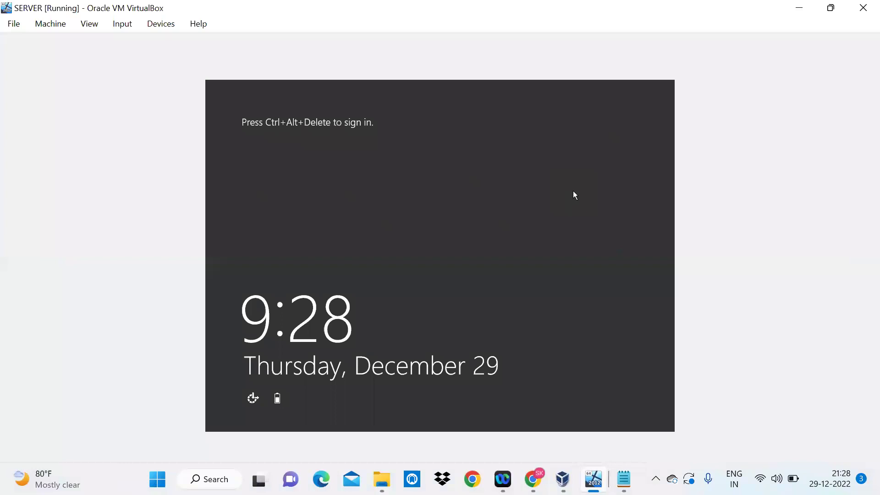
key(ctrl+Delete)
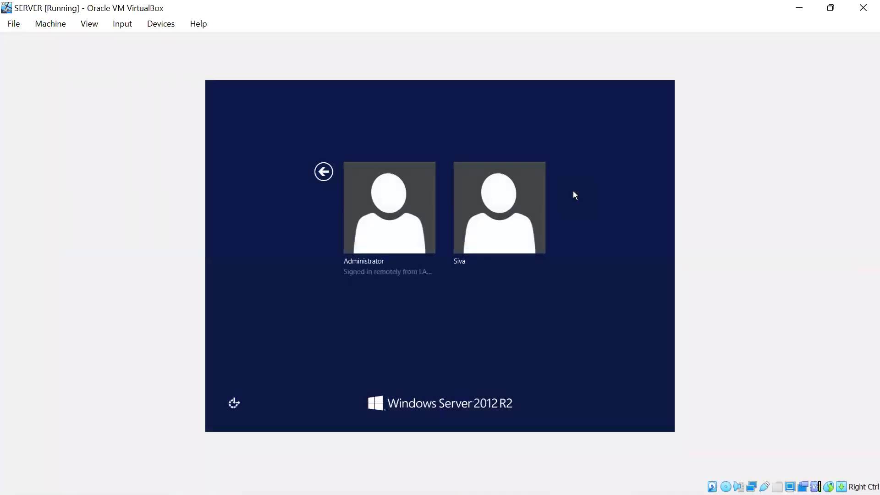
click(393, 211)
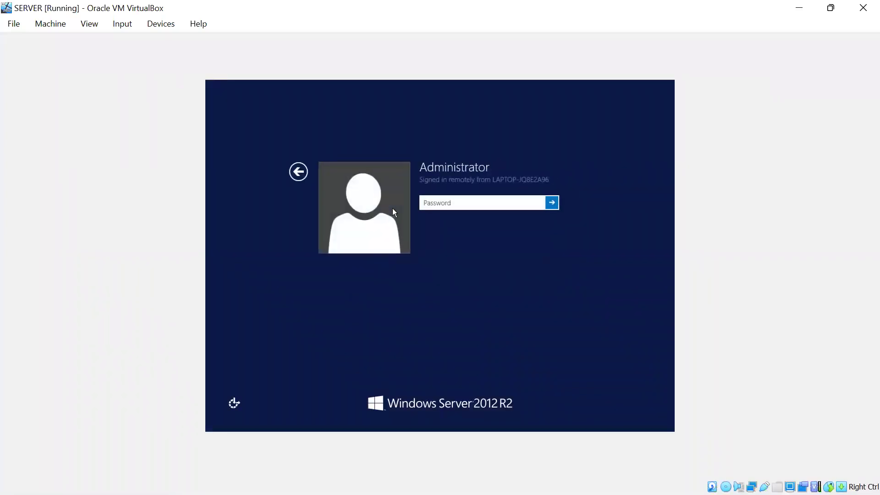
text(•••••••••••)
key(Return)
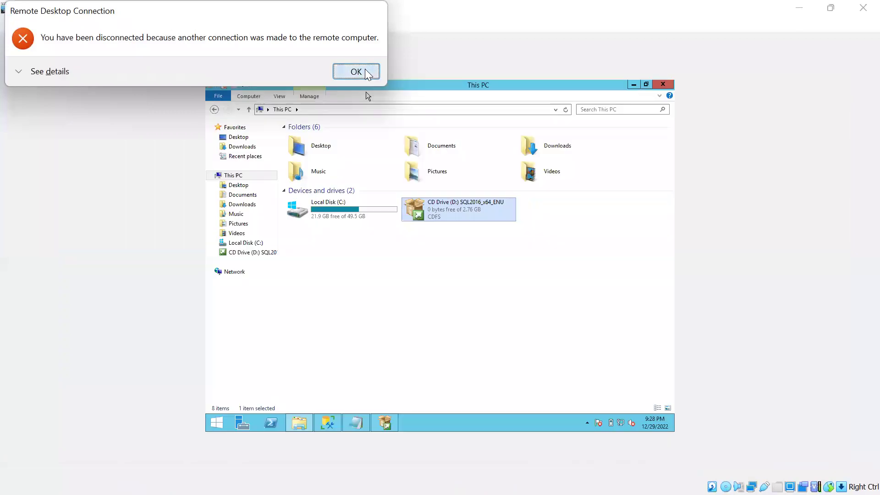
Reconnect the remote desktop session to 192.168.217.203, entering credentials and accepting the certificate warning
click(370, 73)
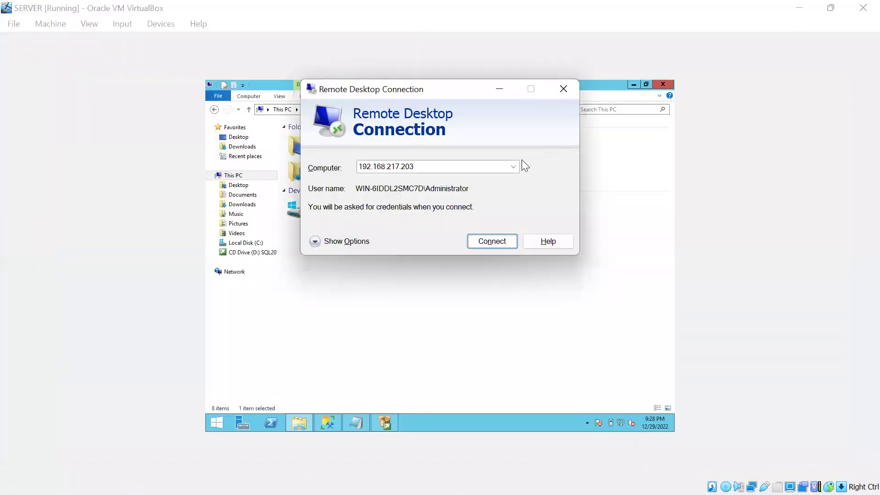
click(485, 242)
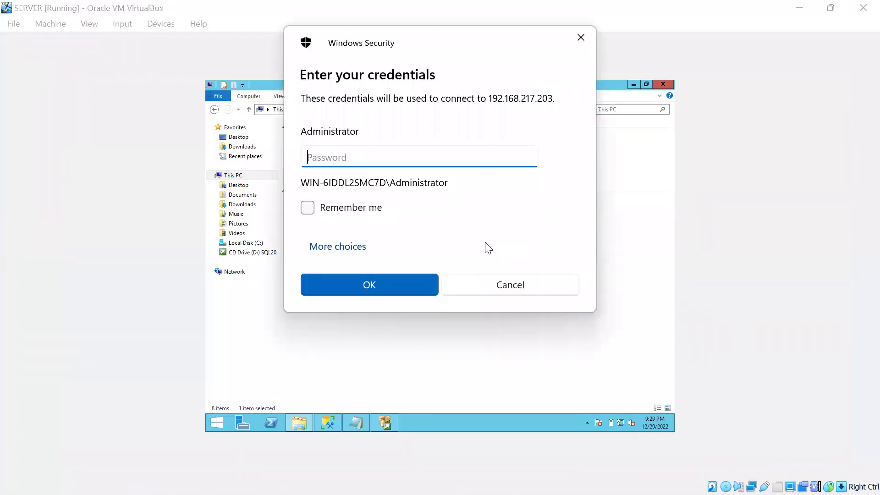
text(***********)
key(Return)
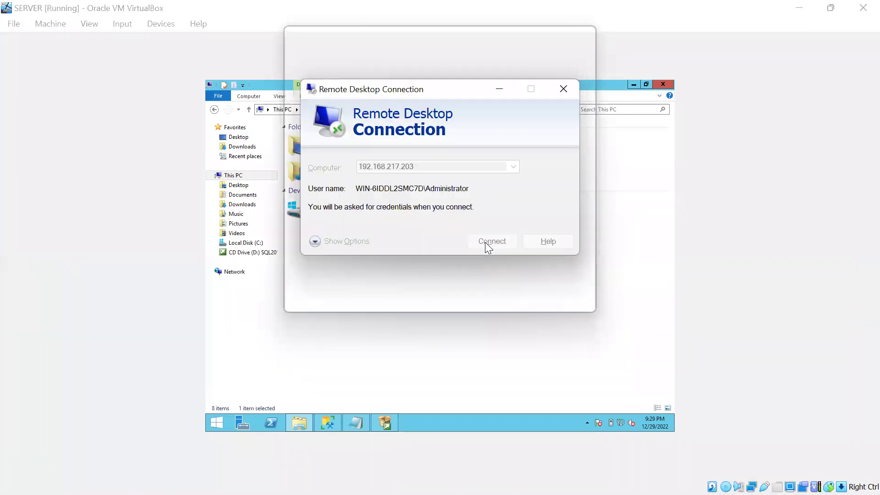
click(485, 291)
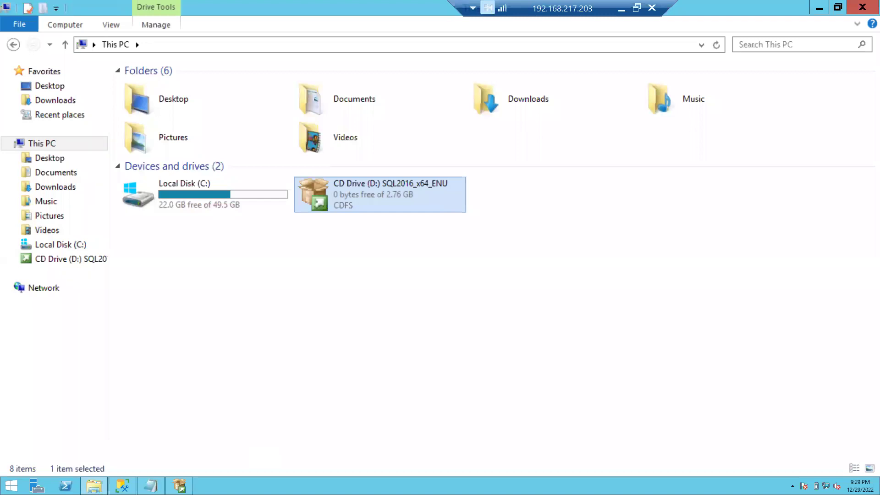
Browse to C:\Program Files\Microsoft SQL Server\130\Setup Bootstrap\Log and scroll down to Summary
mouse_move(152, 487)
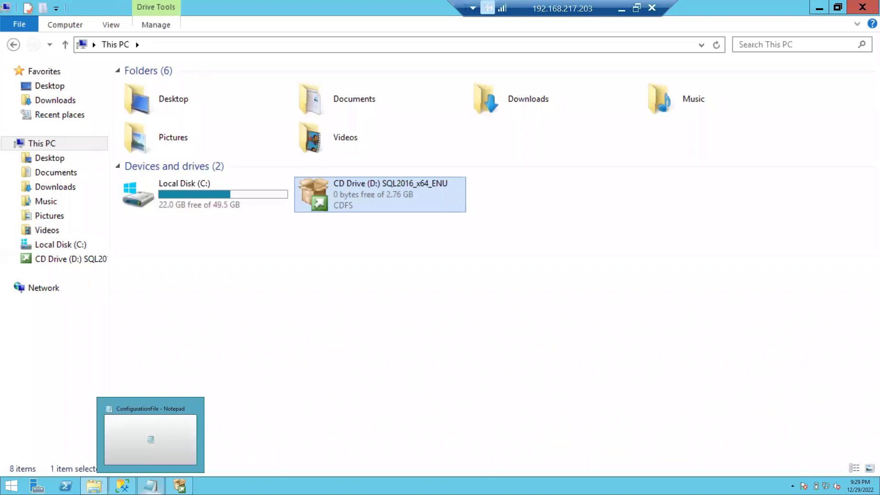
mouse_move(180, 486)
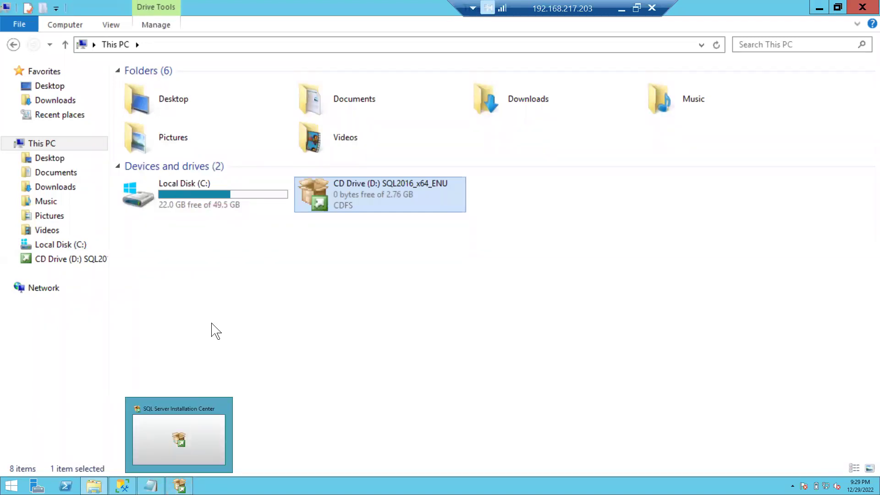
double_click(213, 203)
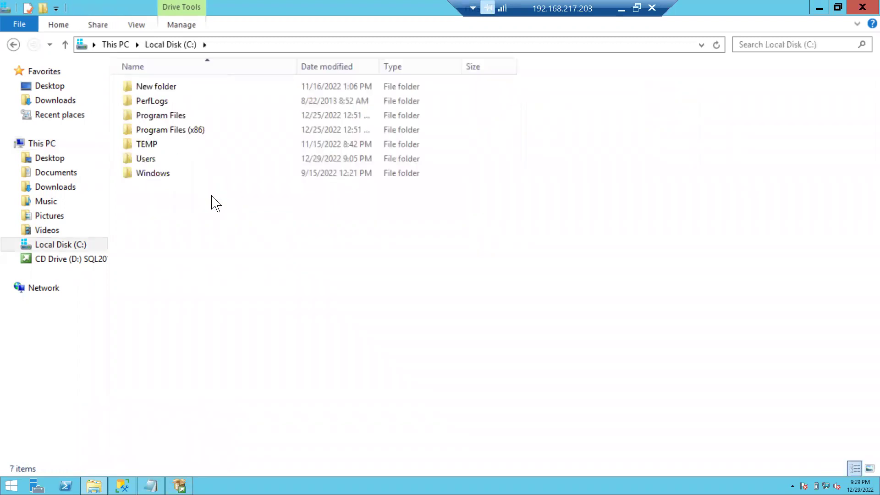
click(180, 116)
double_click(180, 116)
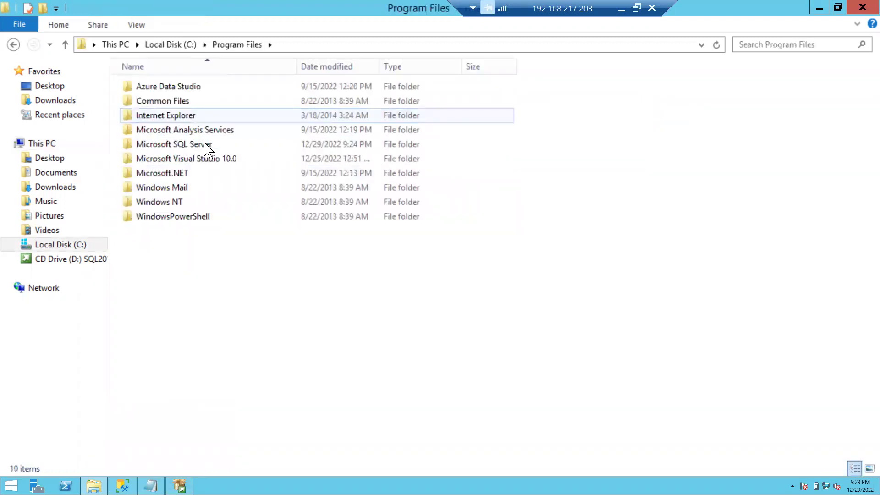
double_click(183, 144)
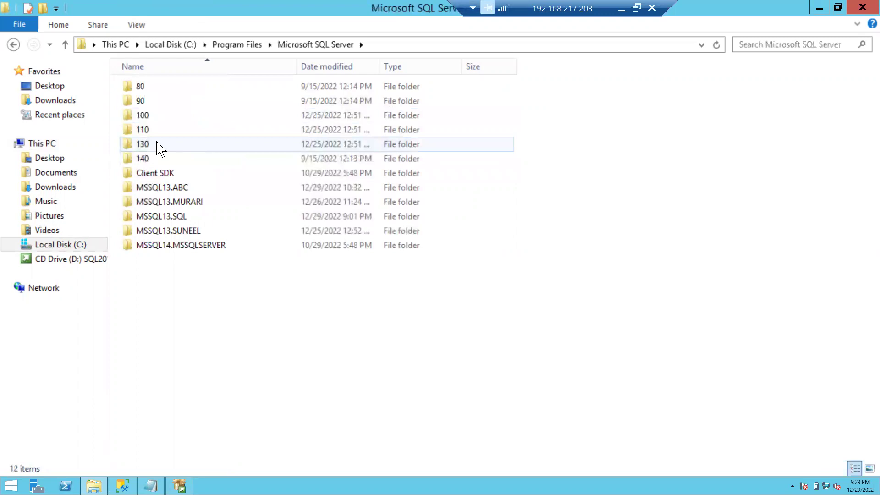
double_click(157, 146)
double_click(161, 159)
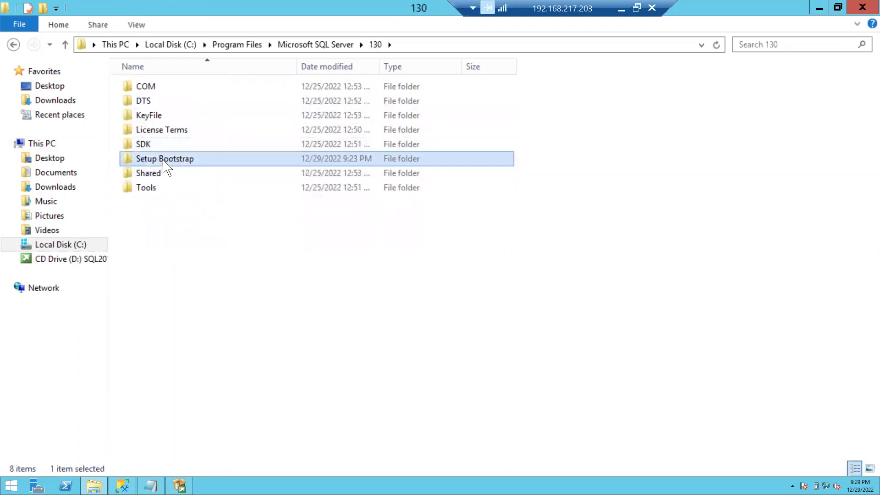
double_click(156, 116)
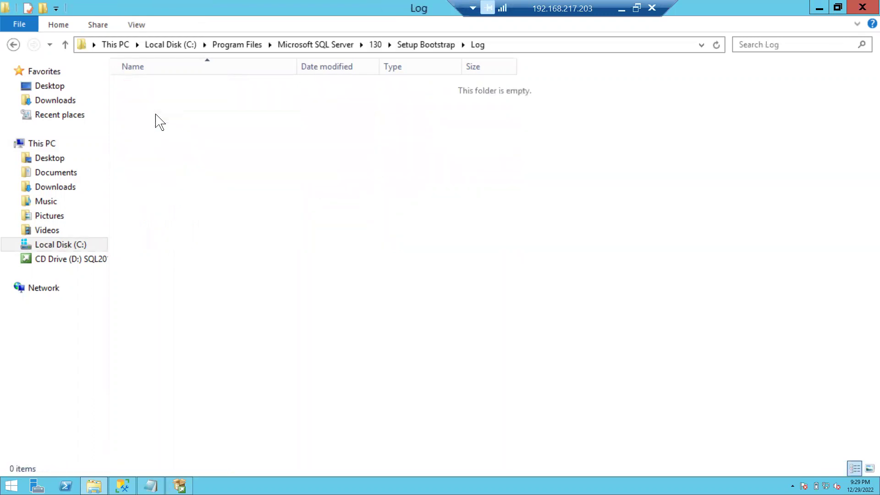
scroll(255, 264, down, 3)
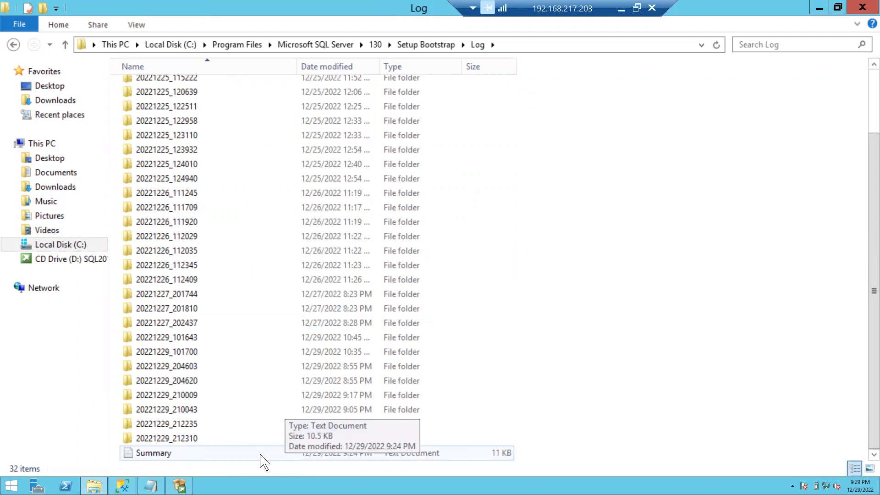
Open the Summary log and highlight the 'Failed' final result and the exit message
double_click(233, 453)
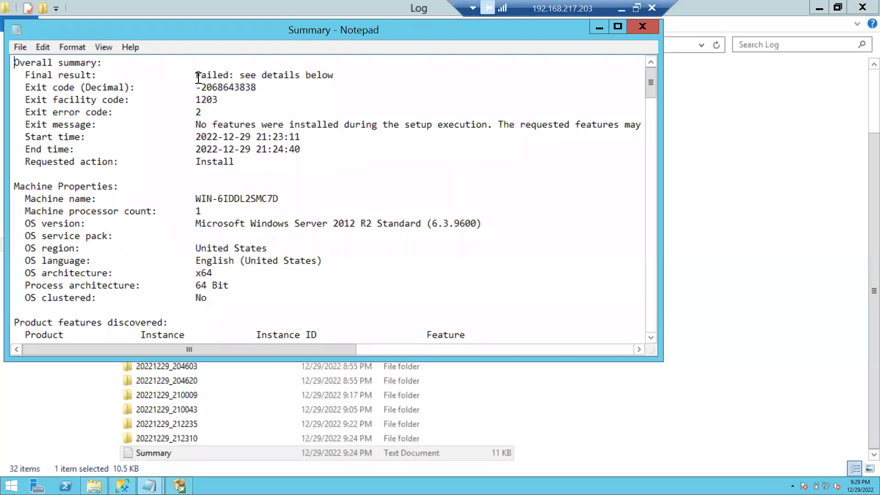
drag(196, 76, 373, 75)
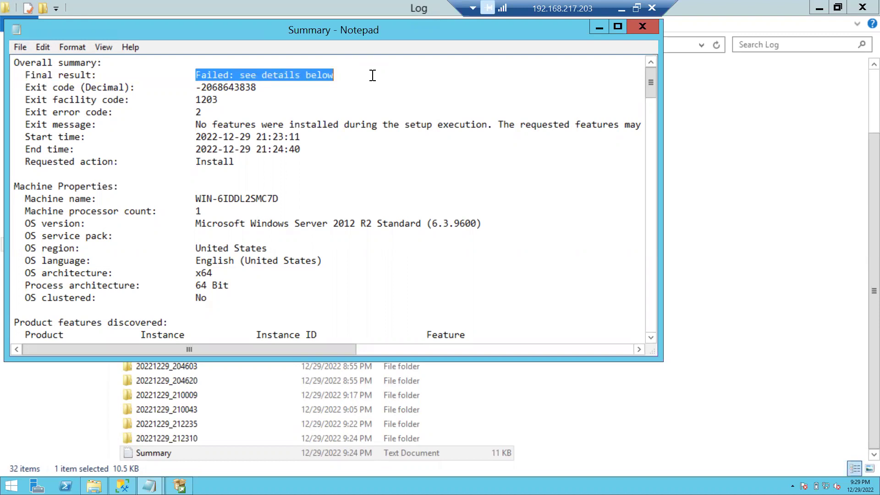
click(201, 125)
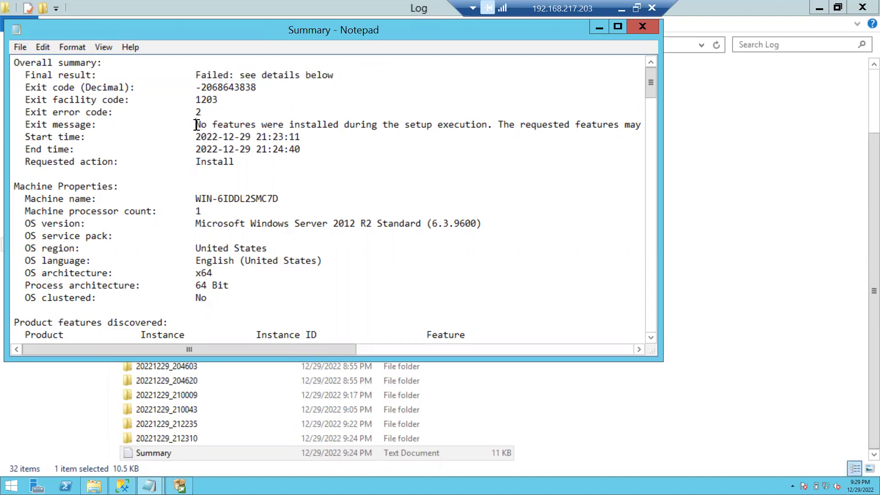
drag(197, 125, 266, 126)
drag(306, 124, 612, 137)
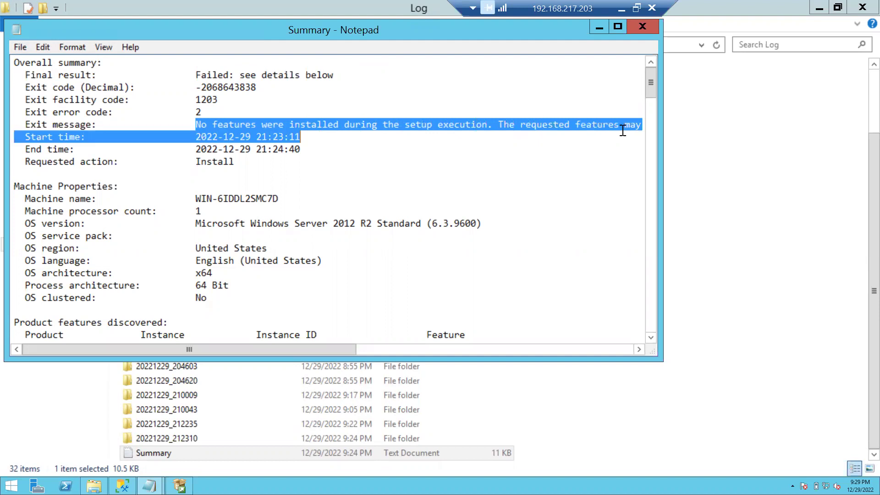
Maximize the log and scroll across to read the full 'No features were installed' line
click(618, 32)
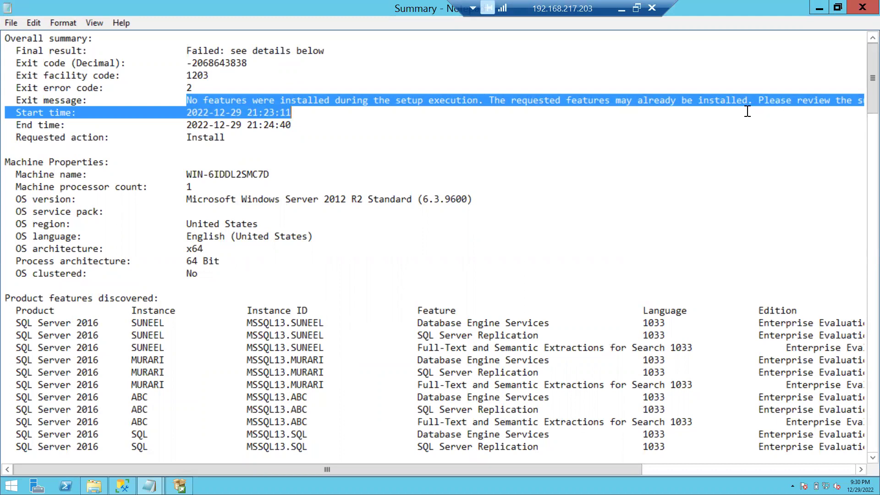
scroll(495, 95, right, 3)
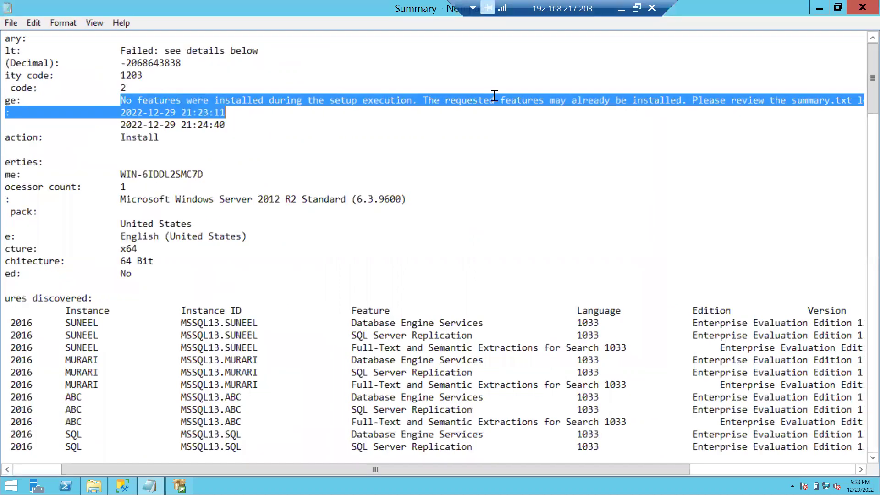
scroll(495, 96, right, 3)
scroll(494, 95, right, 2)
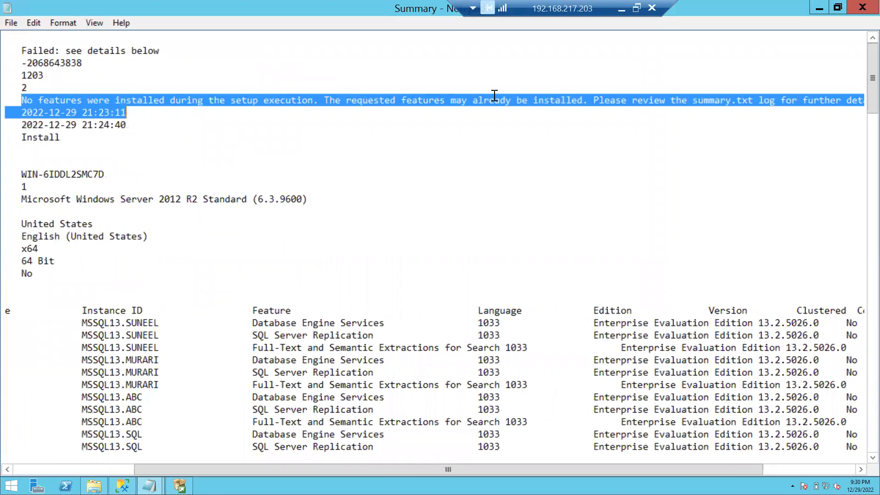
scroll(628, 157, right, 3)
scroll(629, 159, left, 10)
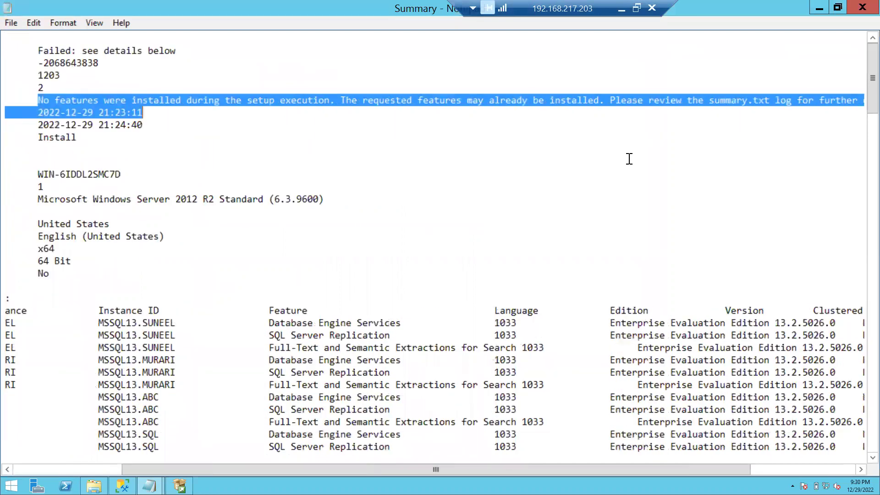
Scroll down to the exception summary and highlight the Message through ErrorCode lines
scroll(303, 187, left, 1)
click(301, 187)
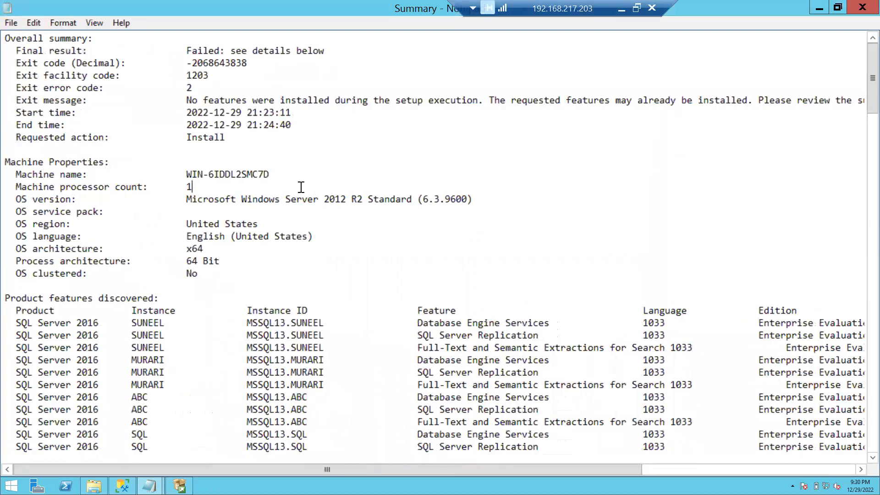
scroll(301, 187, down, 20)
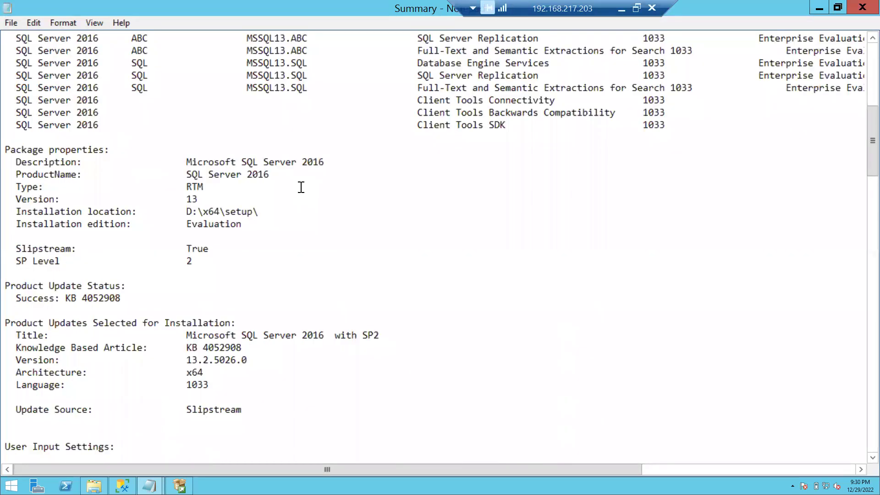
scroll(301, 187, down, 20)
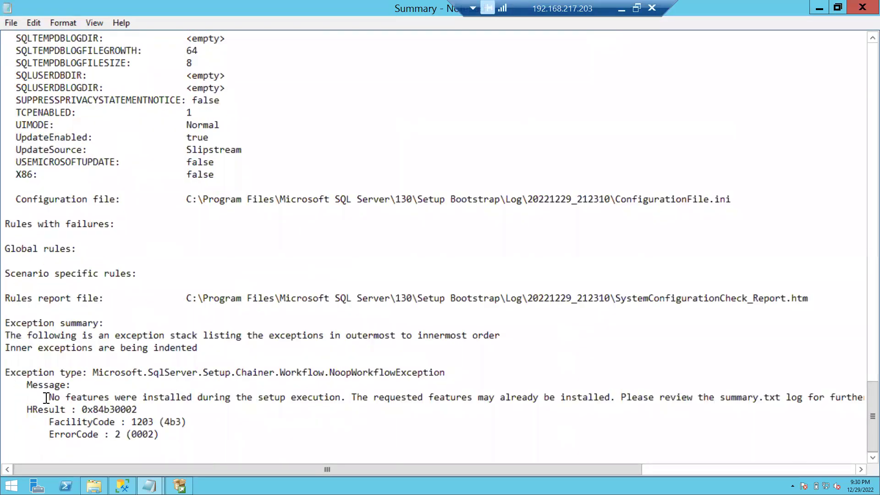
drag(30, 387, 179, 433)
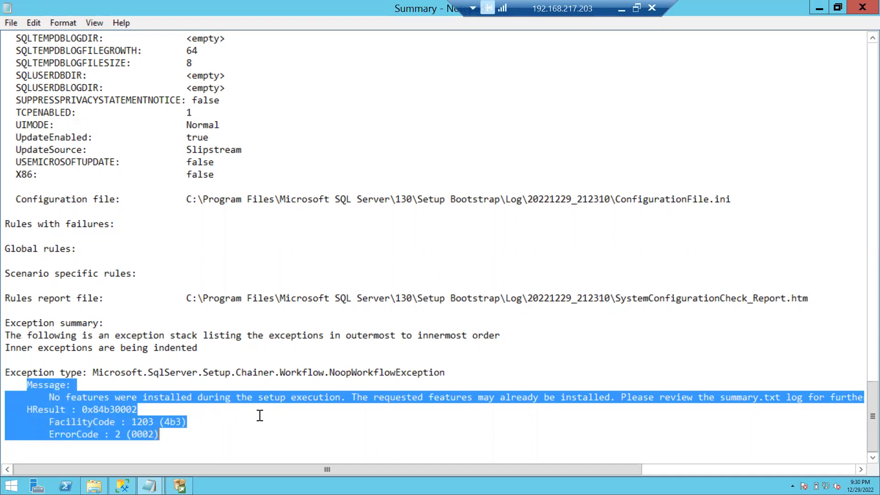
Read the full NoopWorkflowException message and error codes, then close the Summary log
scroll(419, 415, right, 2)
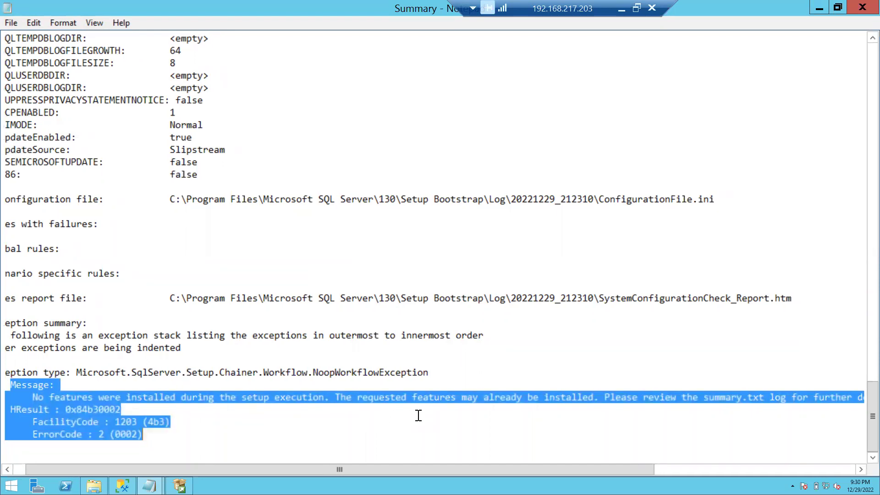
scroll(556, 413, right, 3)
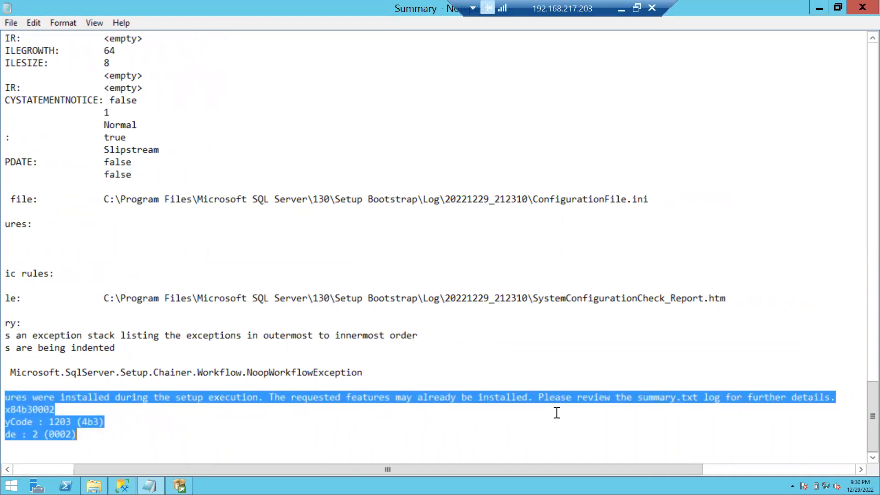
scroll(674, 398, right, 1)
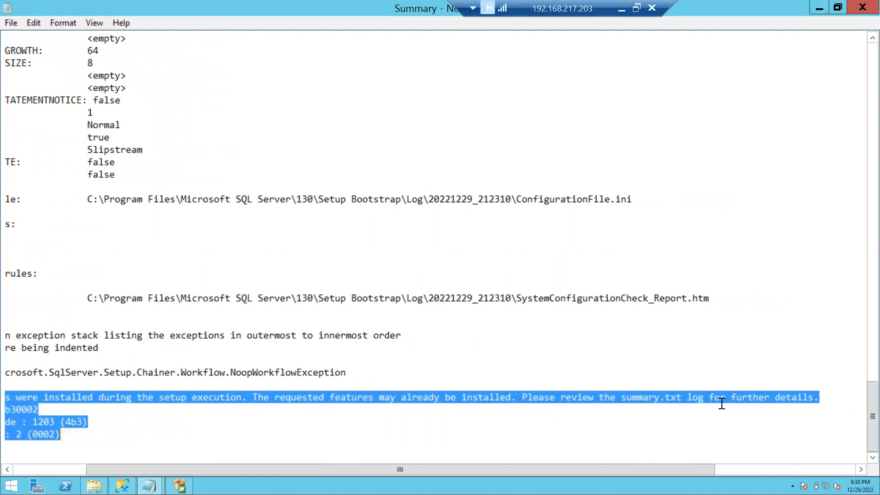
scroll(392, 407, left, 5)
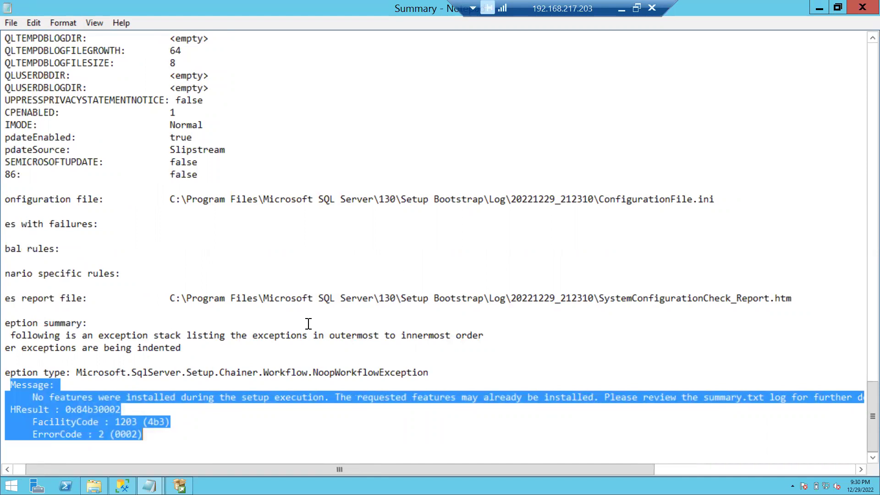
scroll(459, 281, left, 1)
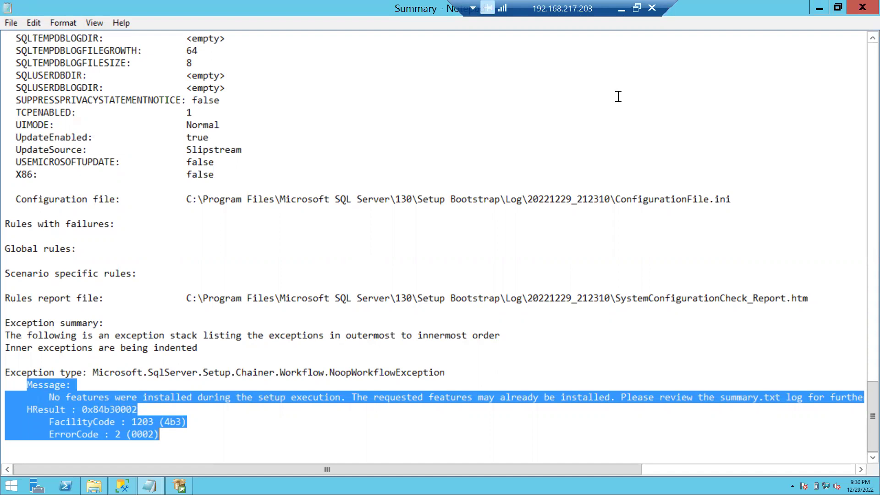
scroll(516, 145, up, 3)
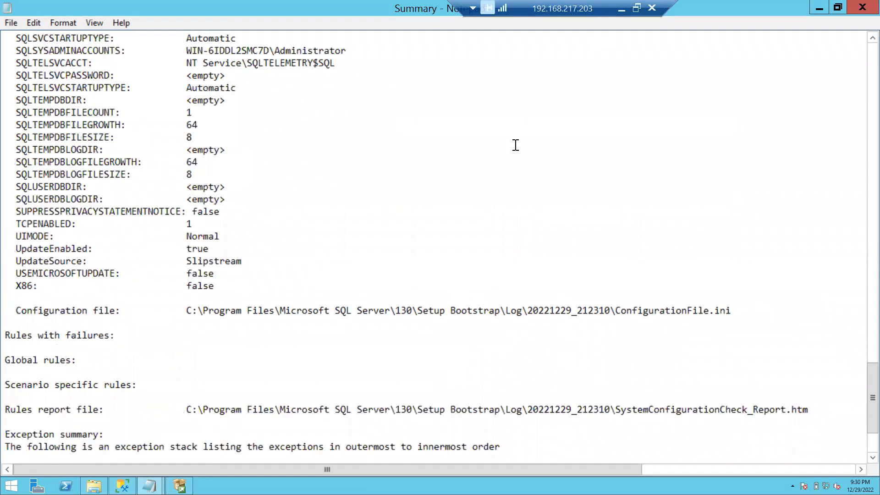
scroll(516, 145, up, 5)
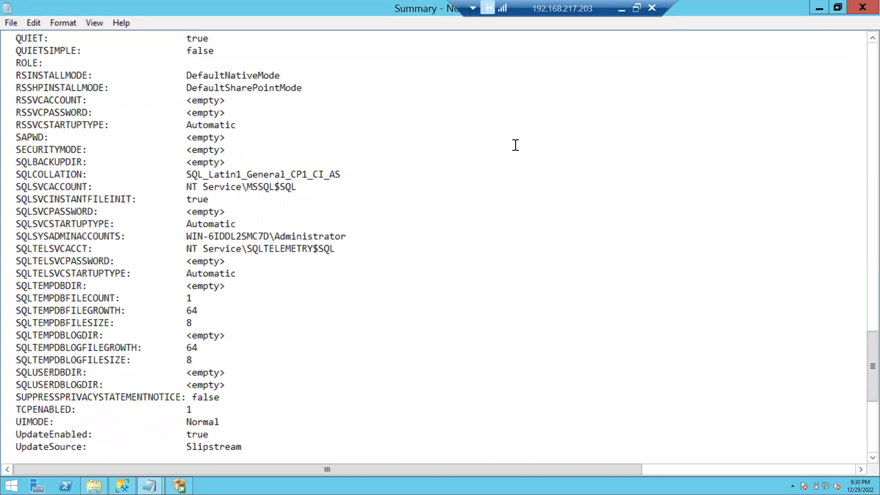
click(863, 8)
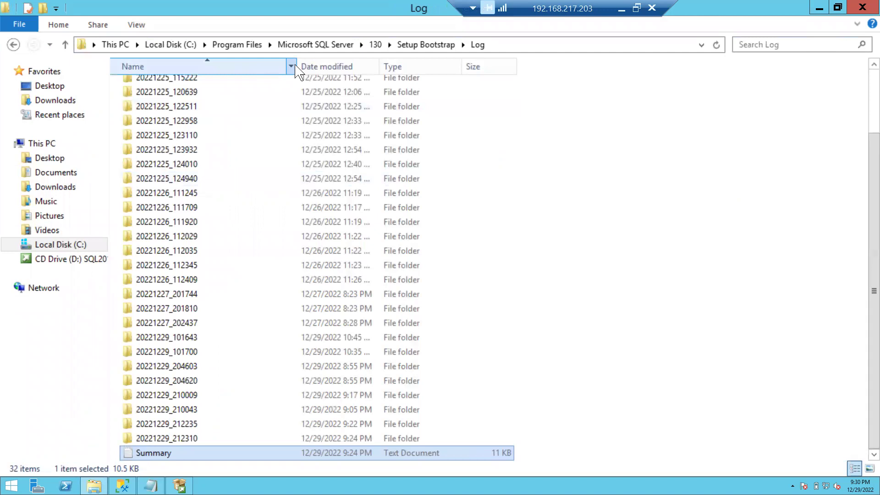
Go to Microsoft SQL Server\140\Setup Bootstrap\Log and select Summary and the 20221223_114046 folder
click(337, 44)
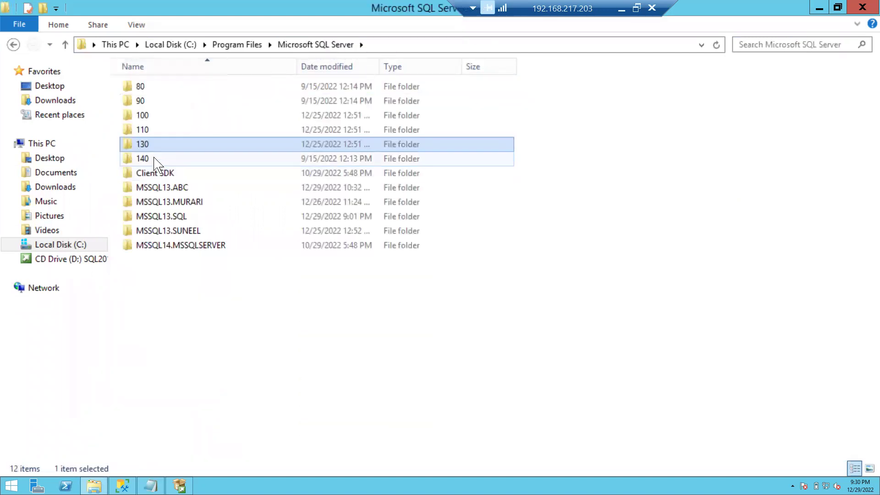
double_click(155, 160)
double_click(155, 160)
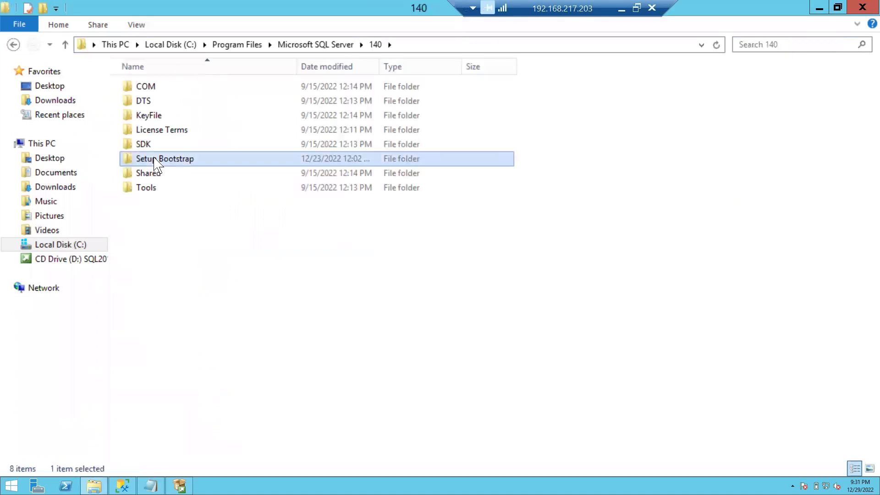
double_click(143, 101)
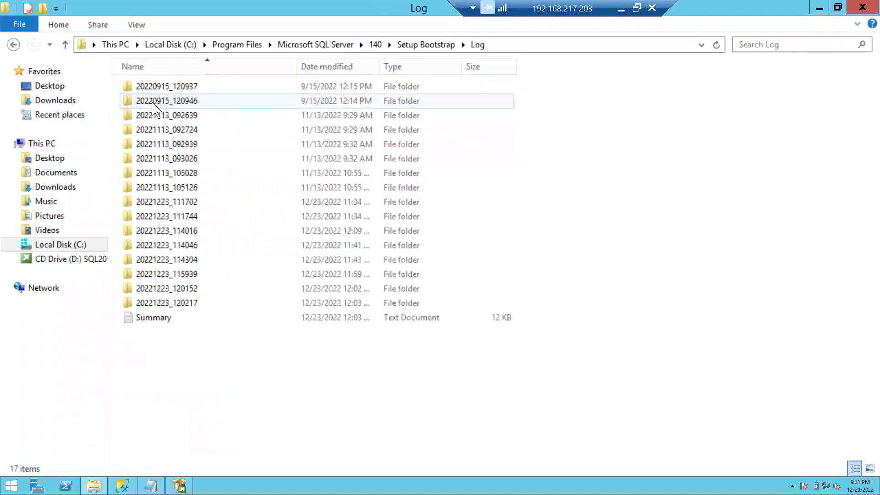
click(168, 321)
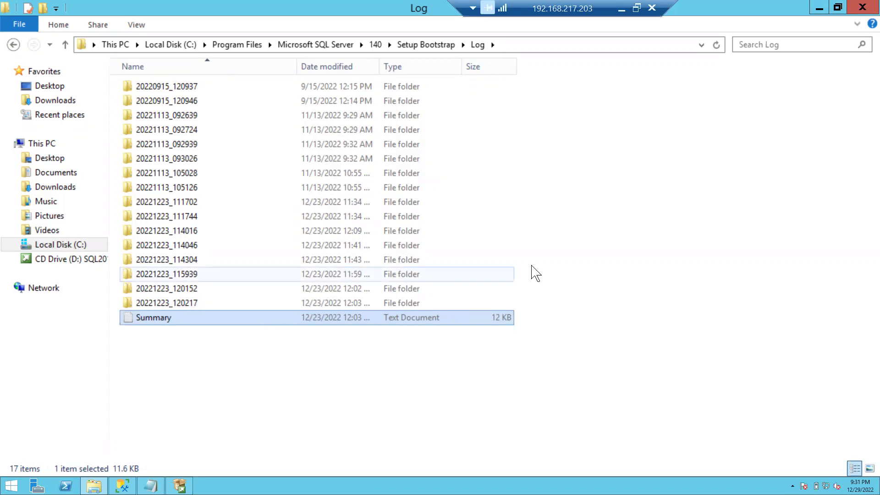
click(321, 245)
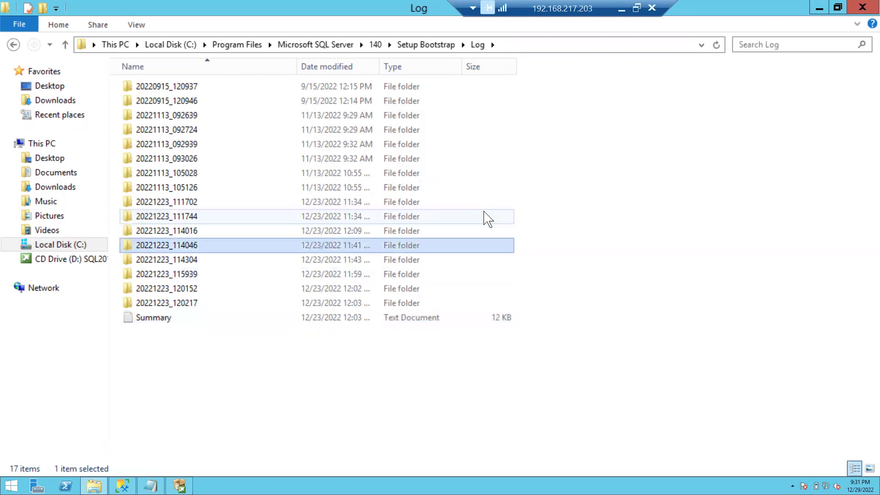